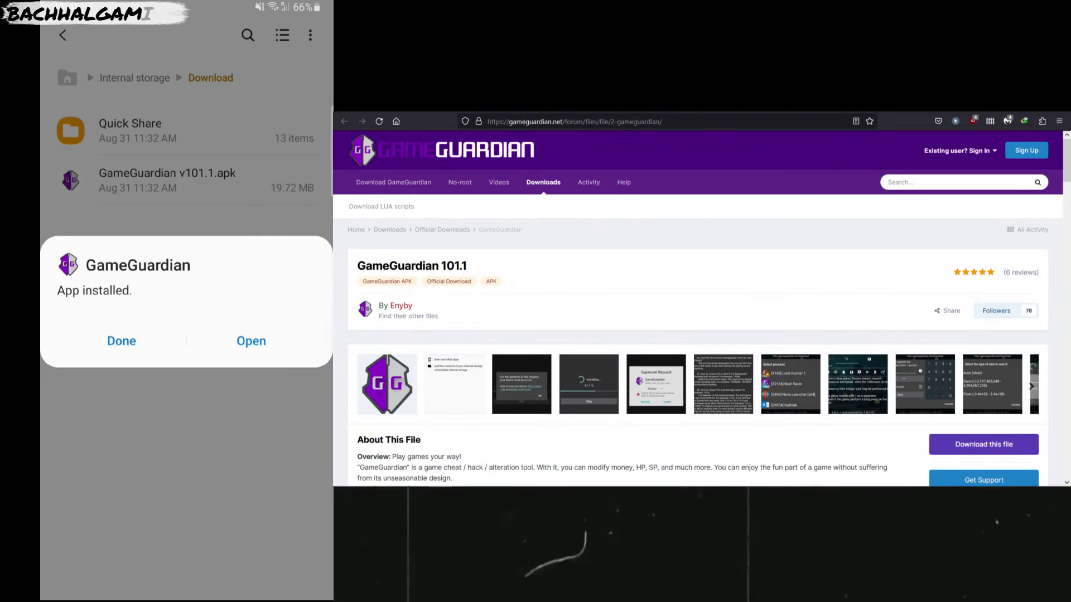
- Launch GameGuardian, allow storage, choose the default install mode and grant it root access
{"action": "left_click", "coordinate": [251, 341]}
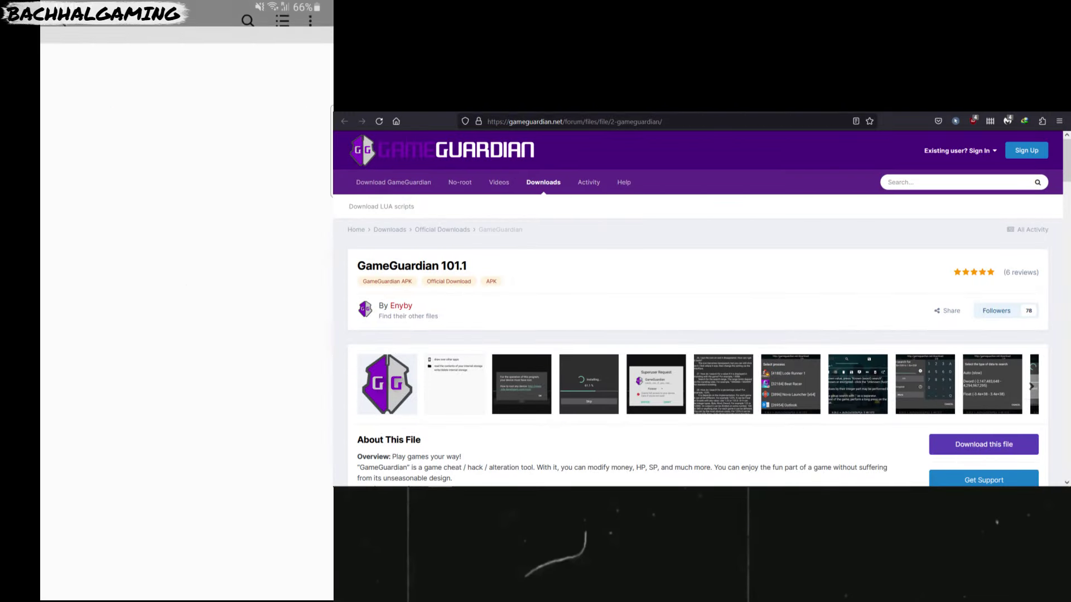
{"action": "left_click", "coordinate": [301, 582]}
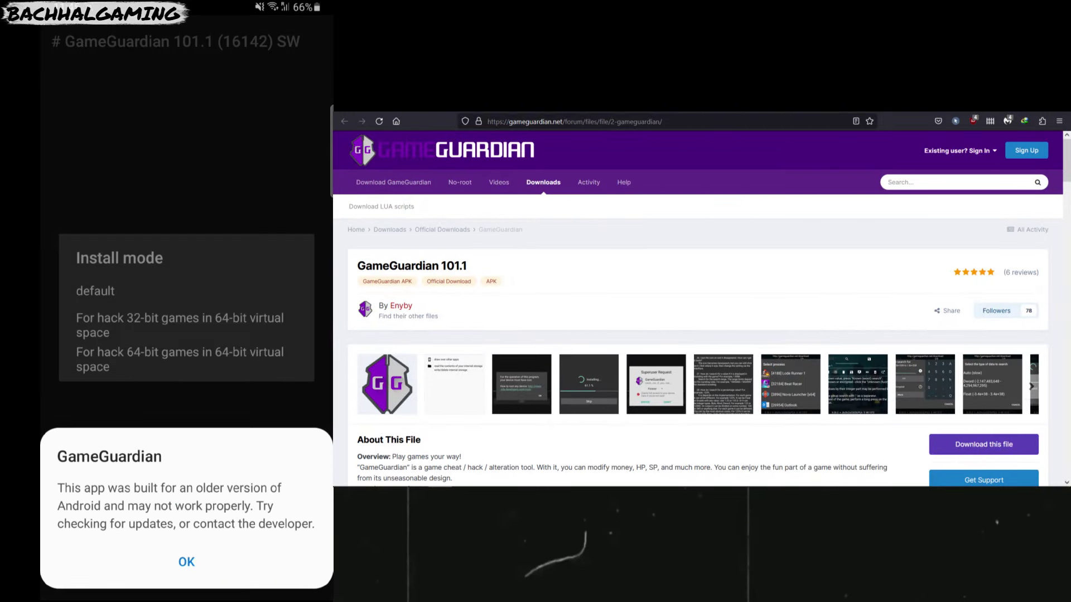
{"action": "left_click", "coordinate": [184, 562]}
{"action": "left_click", "coordinate": [95, 290]}
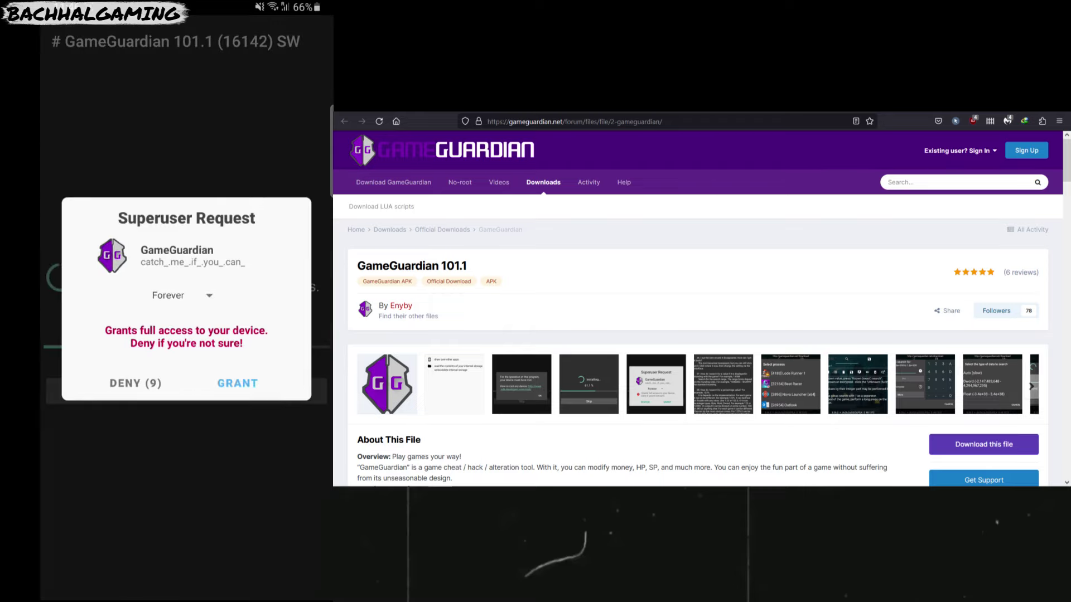
{"action": "left_click", "coordinate": [237, 383]}
{"action": "left_click", "coordinate": [237, 383]}
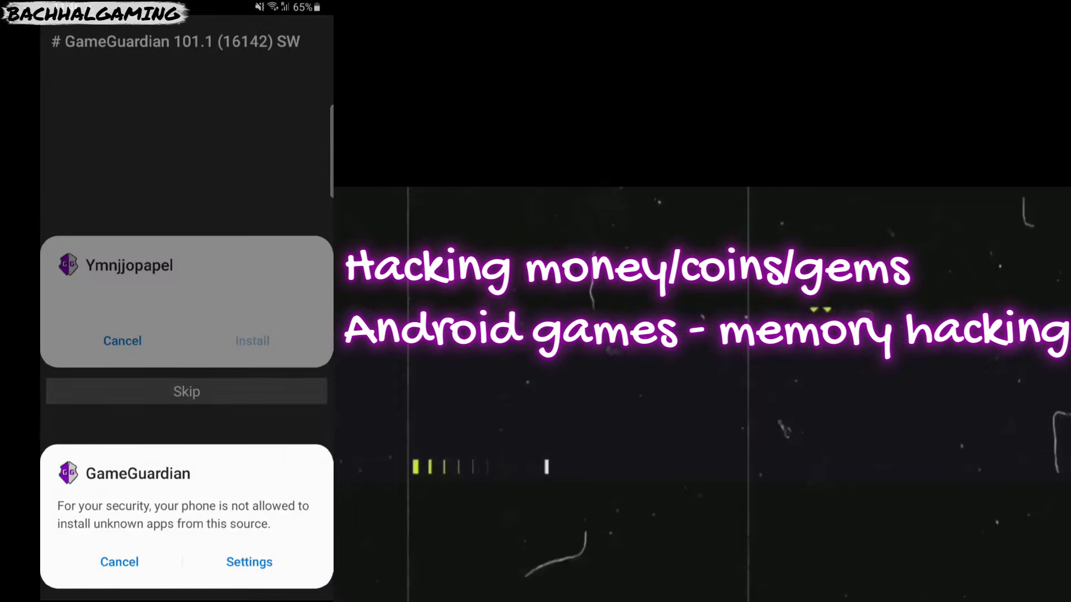
- Allow GameGuardian to install apps from this source, then install the blocked 'Ymnjjopapel' app anyway
{"action": "key", "text": "Escape"}
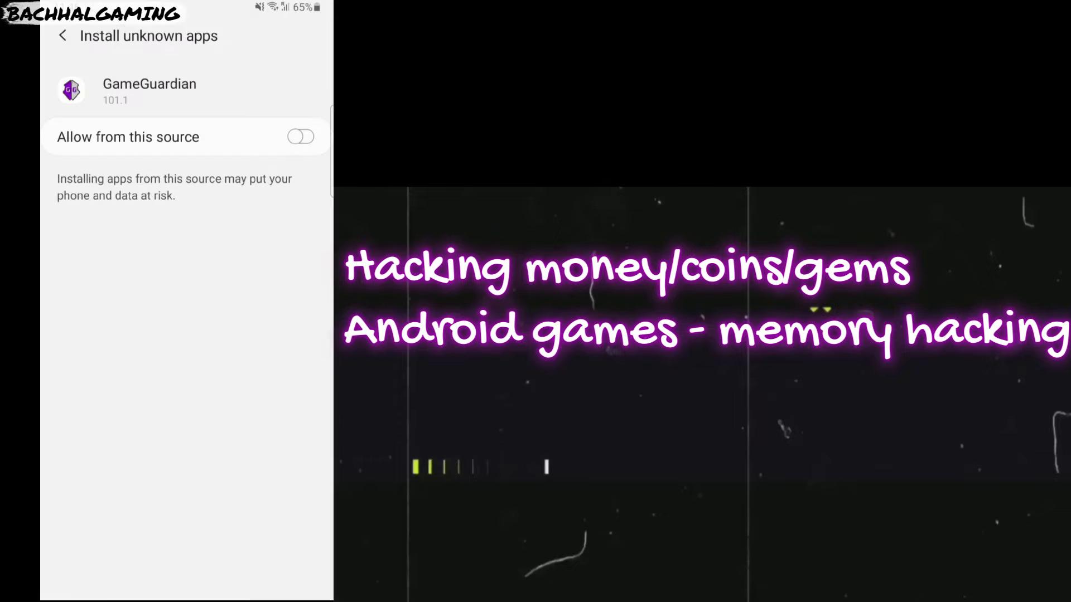
{"action": "left_click", "coordinate": [301, 137]}
{"action": "key", "text": "Escape"}
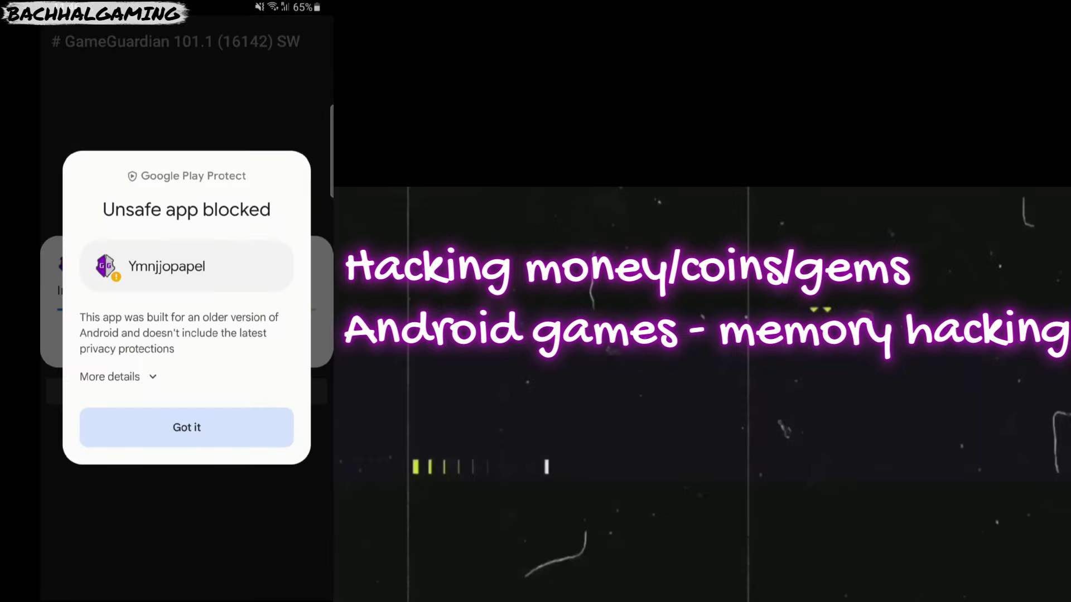
{"action": "left_click", "coordinate": [114, 377]}
{"action": "left_click", "coordinate": [116, 400]}
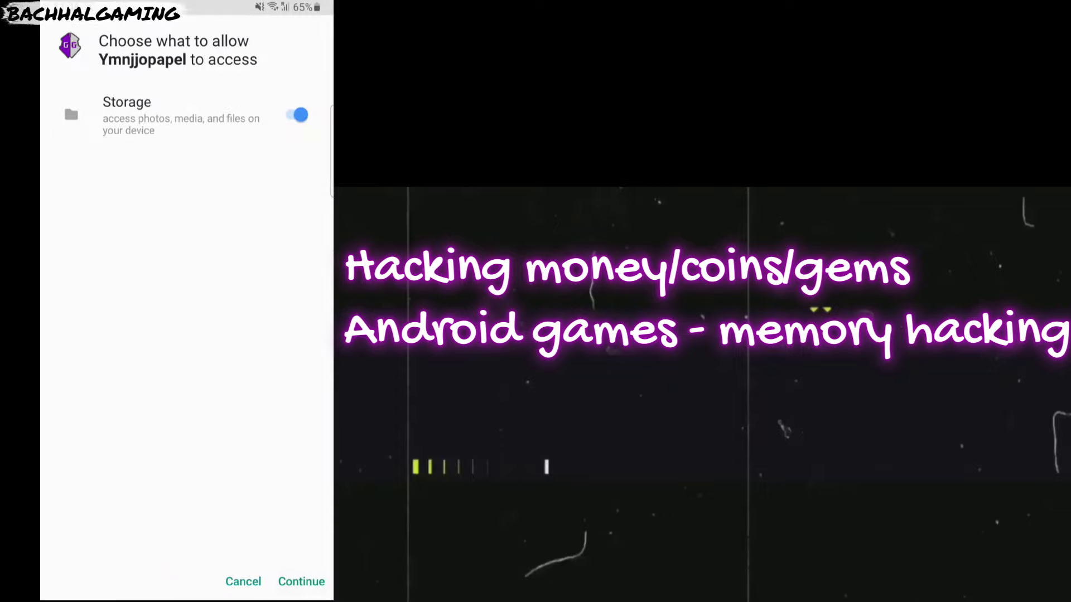
- Give the disguised GameGuardian copy storage access and grant it superuser rights
{"action": "left_click", "coordinate": [301, 582]}
{"action": "left_click", "coordinate": [186, 562]}
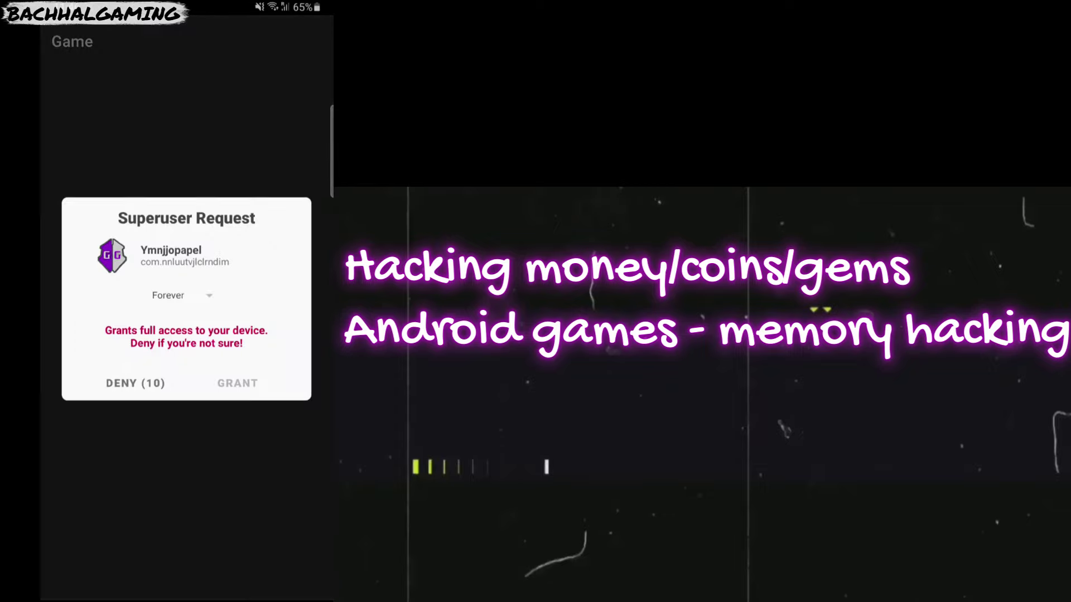
{"action": "left_click", "coordinate": [237, 383]}
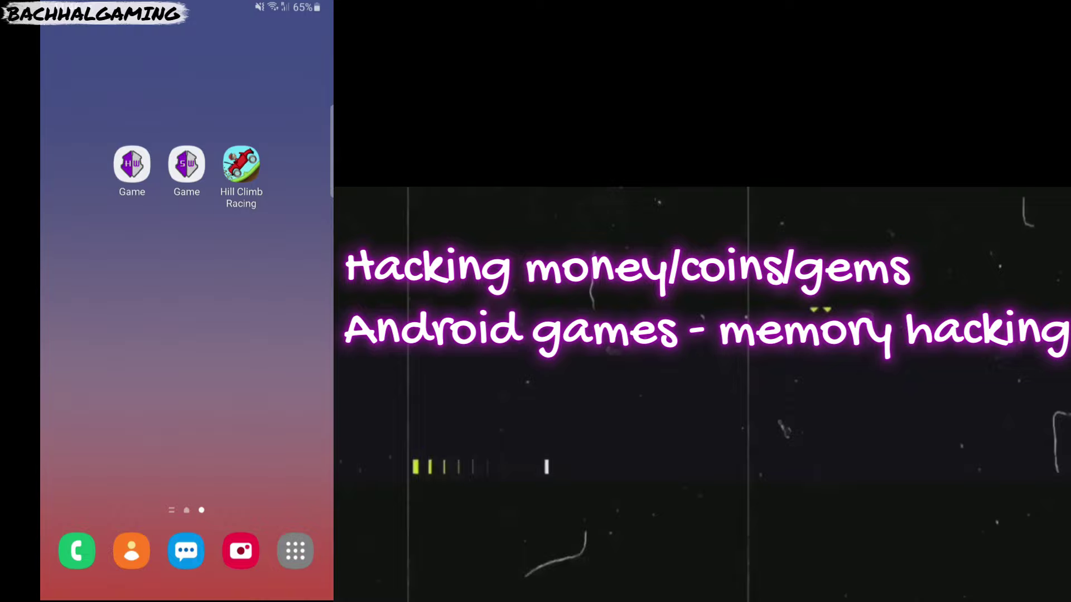
- Launch Hill Climb Racing and accept its terms of service and personalised ads
{"action": "left_click", "coordinate": [186, 164]}
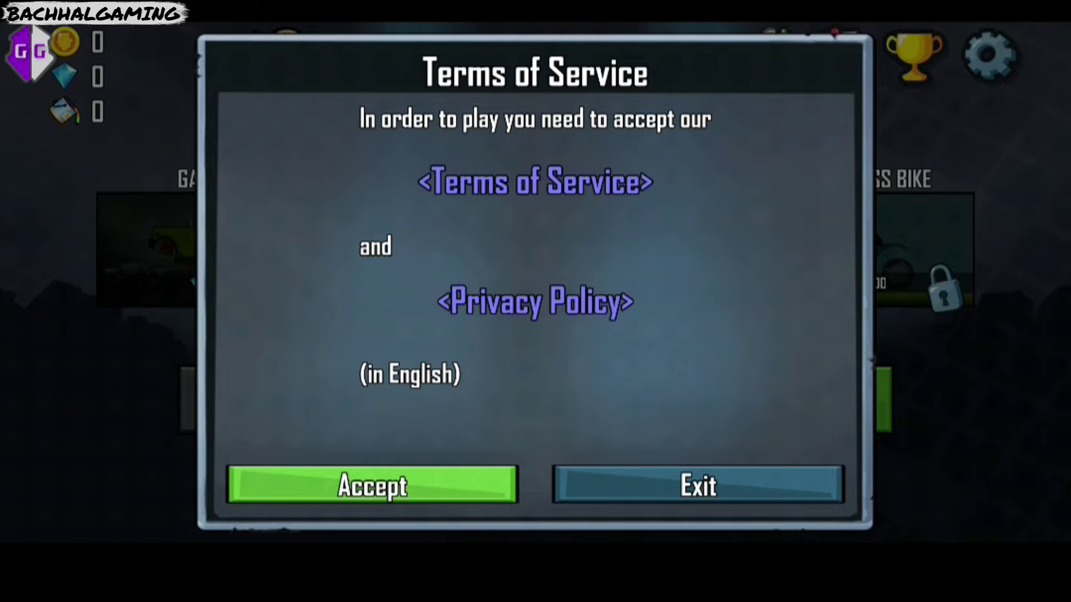
{"action": "left_click", "coordinate": [372, 485]}
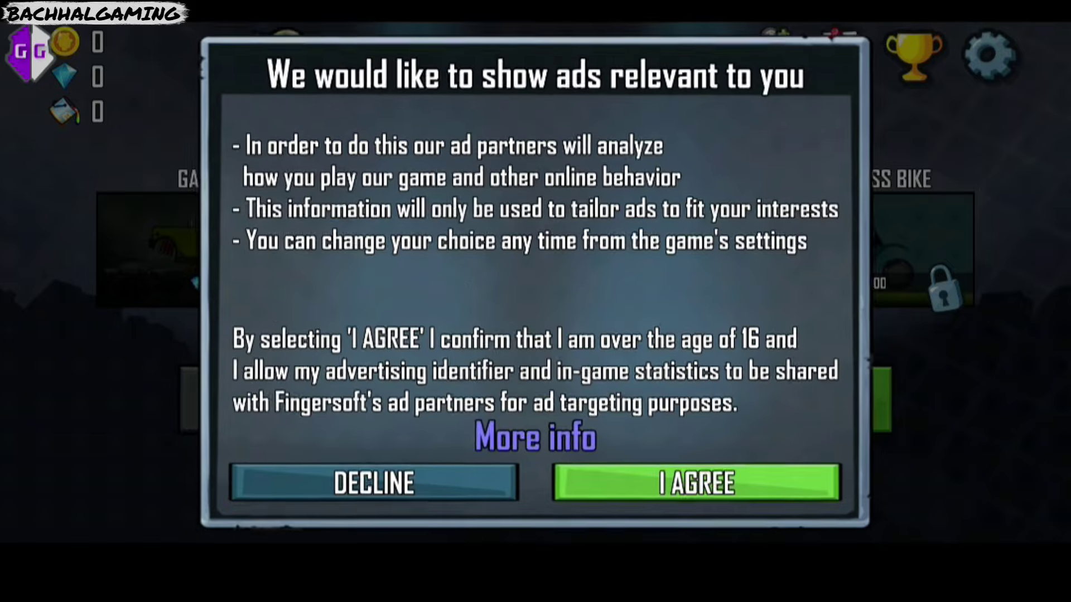
{"action": "left_click", "coordinate": [697, 484]}
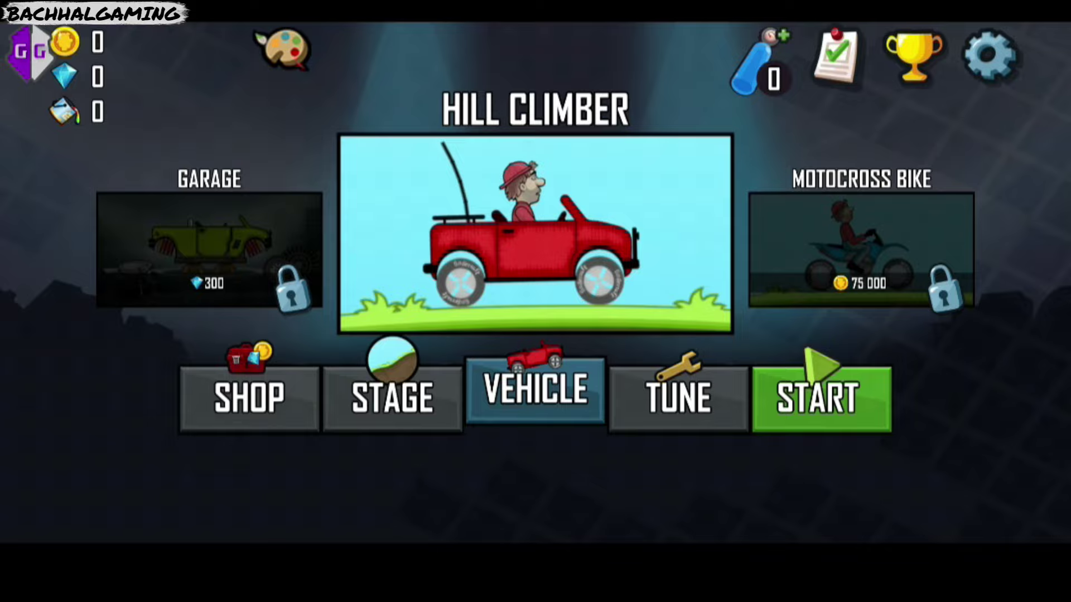
- Check the vehicle upgrade costs, then pick the Countryside stage for a run
{"action": "left_click", "coordinate": [678, 393]}
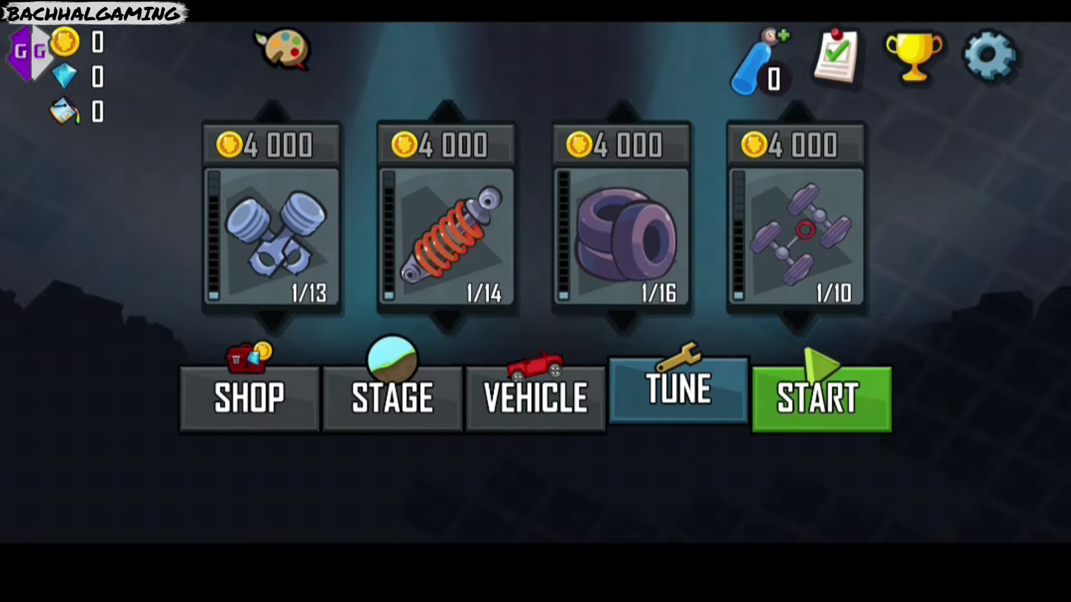
{"action": "left_click", "coordinate": [392, 397]}
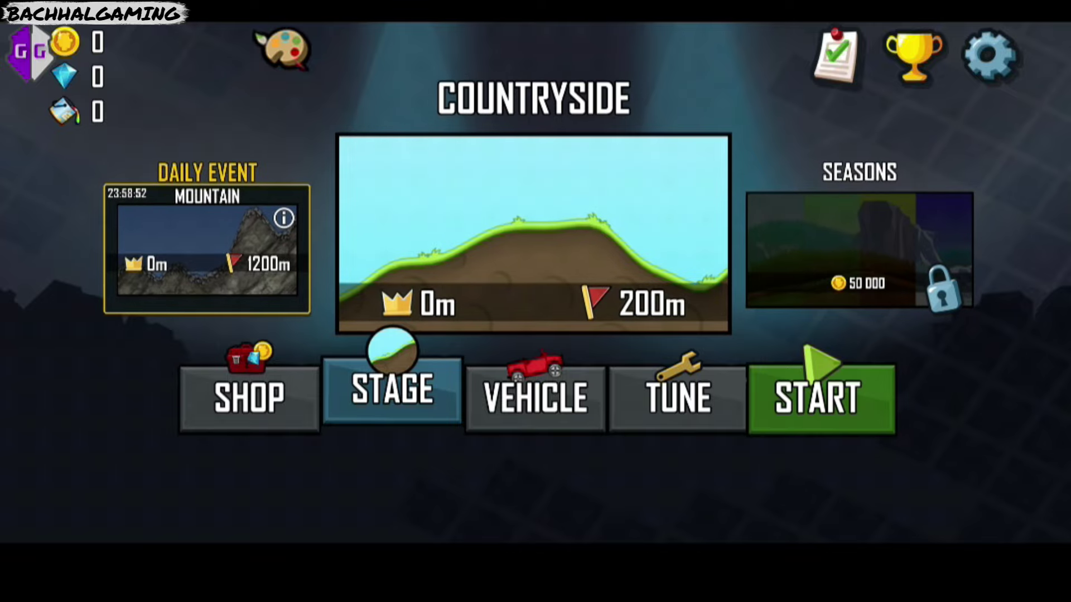
{"action": "left_click", "coordinate": [821, 397]}
- Drive the Countryside run to collect 35 coins, then bring up the GameGuardian overlay
{"action": "left_click", "coordinate": [942, 452]}
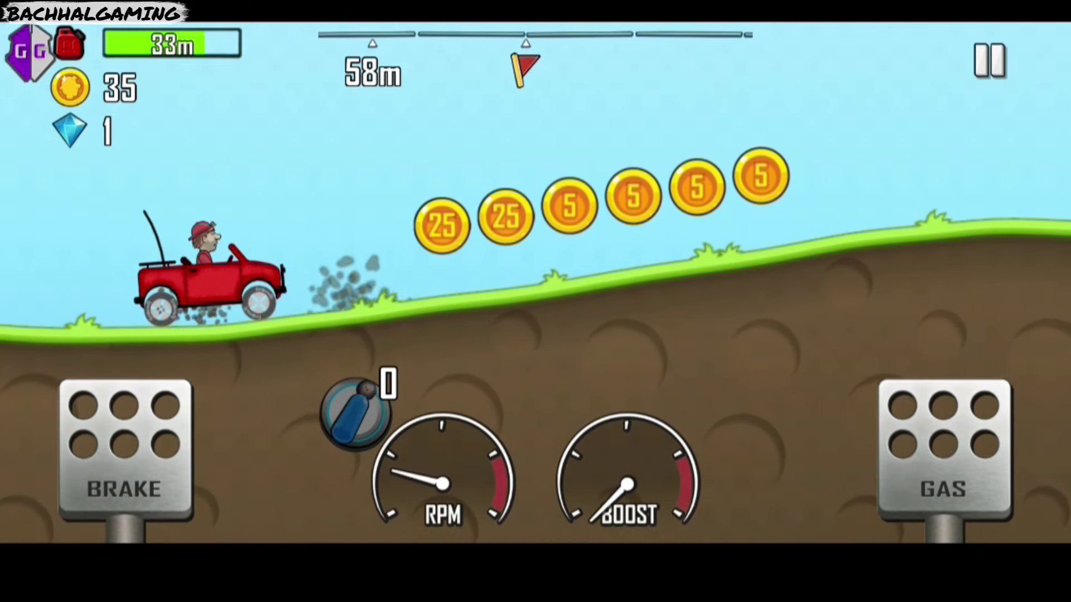
{"action": "left_click", "coordinate": [29, 53]}
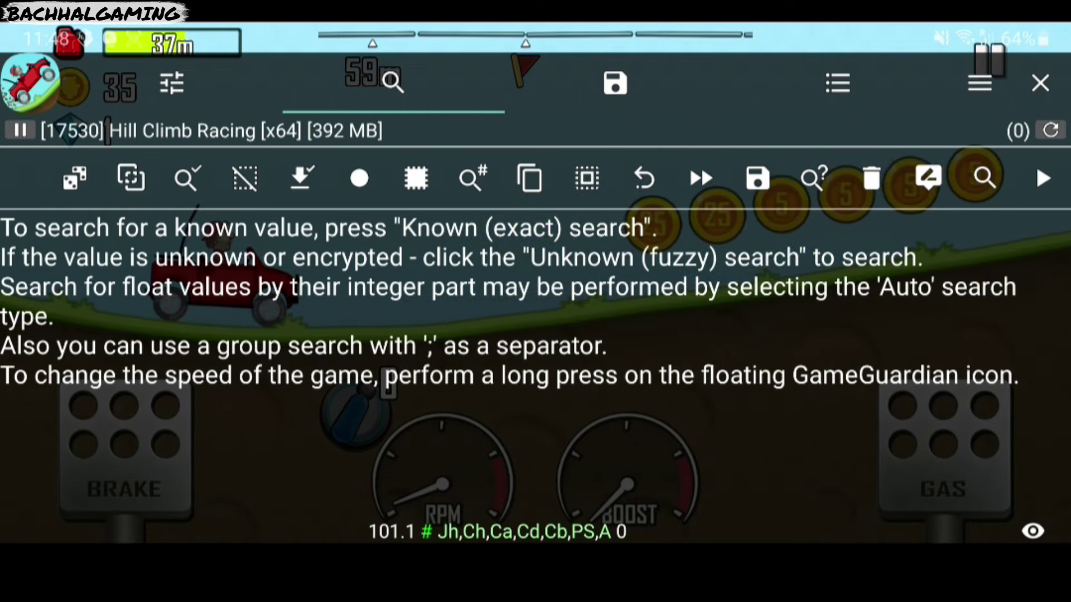
- Run a new Auto-type GameGuardian search for 35, then resume driving with the gas
{"action": "left_click", "coordinate": [985, 178]}
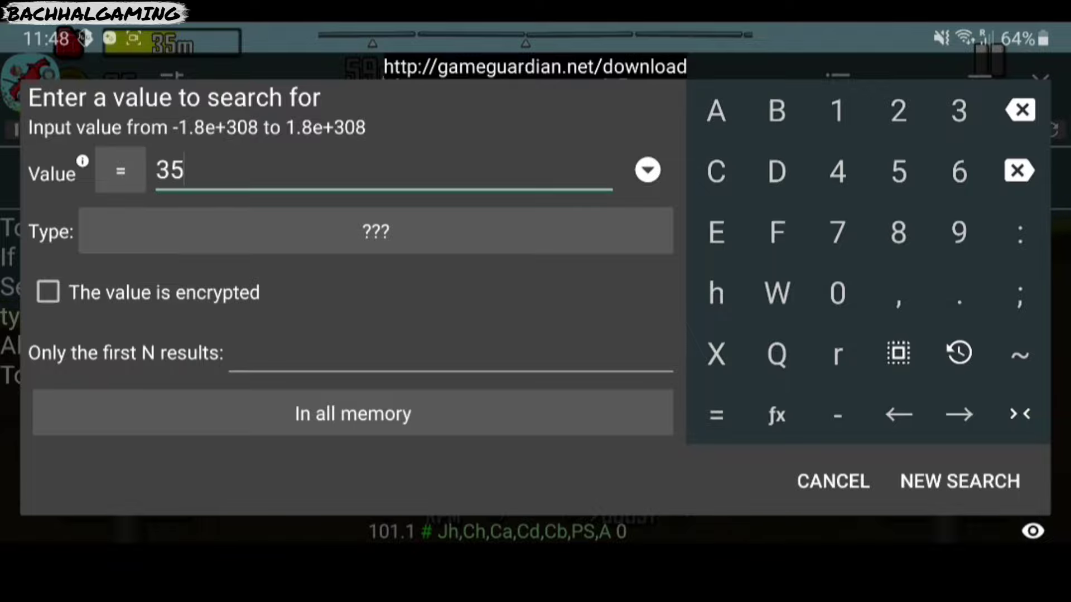
{"action": "left_click", "coordinate": [376, 231]}
{"action": "left_click", "coordinate": [386, 159]}
{"action": "left_click", "coordinate": [959, 480]}
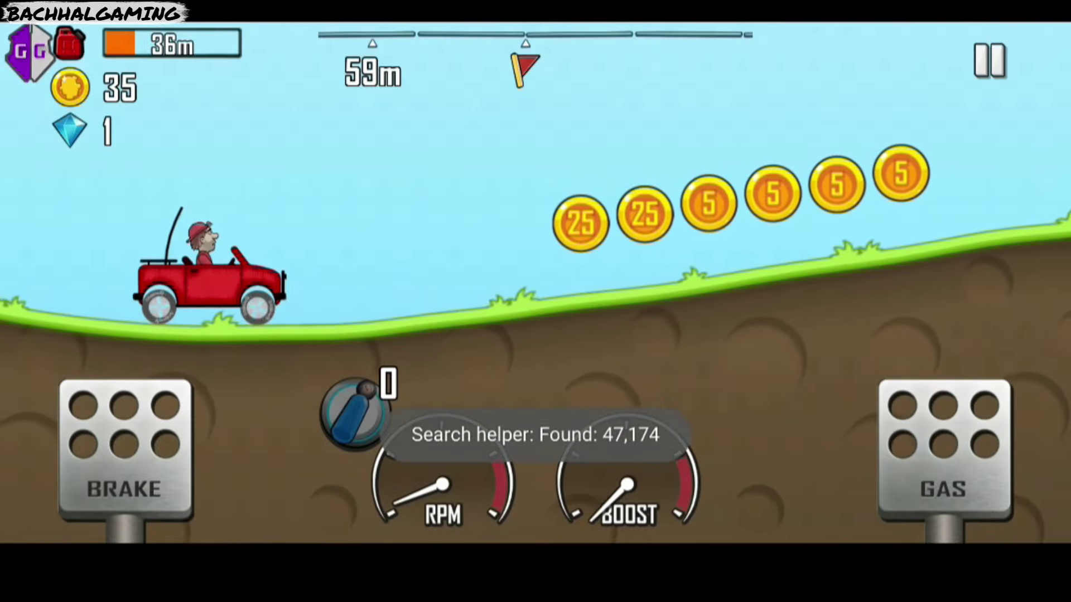
{"action": "left_click", "coordinate": [944, 457]}
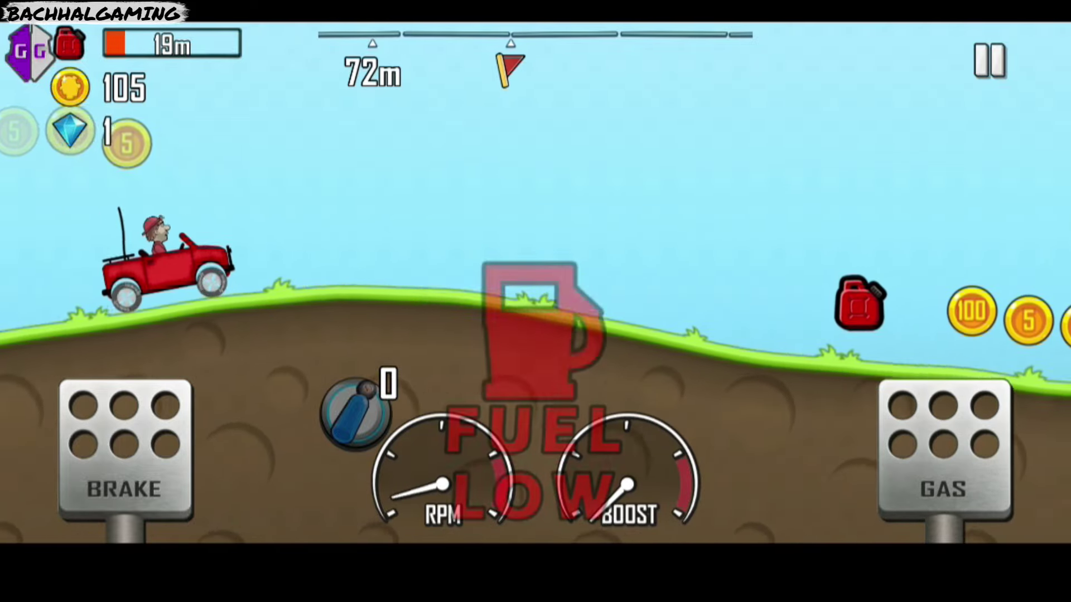
- Keep driving with brake and gas to collect more coins toward 360
{"action": "left_click", "coordinate": [123, 457]}
{"action": "left_click", "coordinate": [123, 458]}
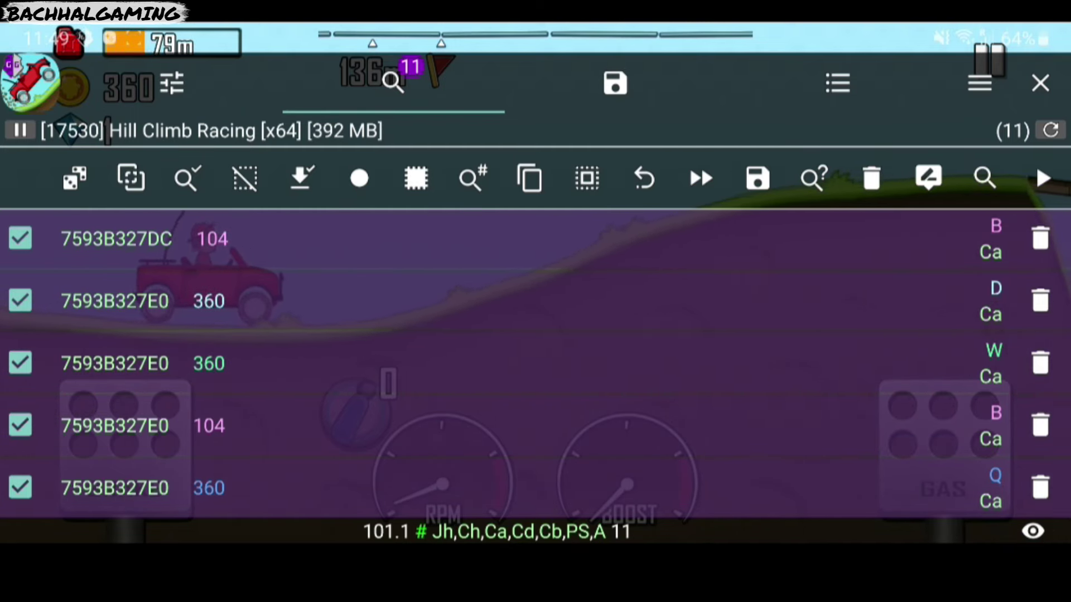
- Delete the two stray results holding 104 from the GameGuardian list
{"action": "left_click", "coordinate": [1041, 426]}
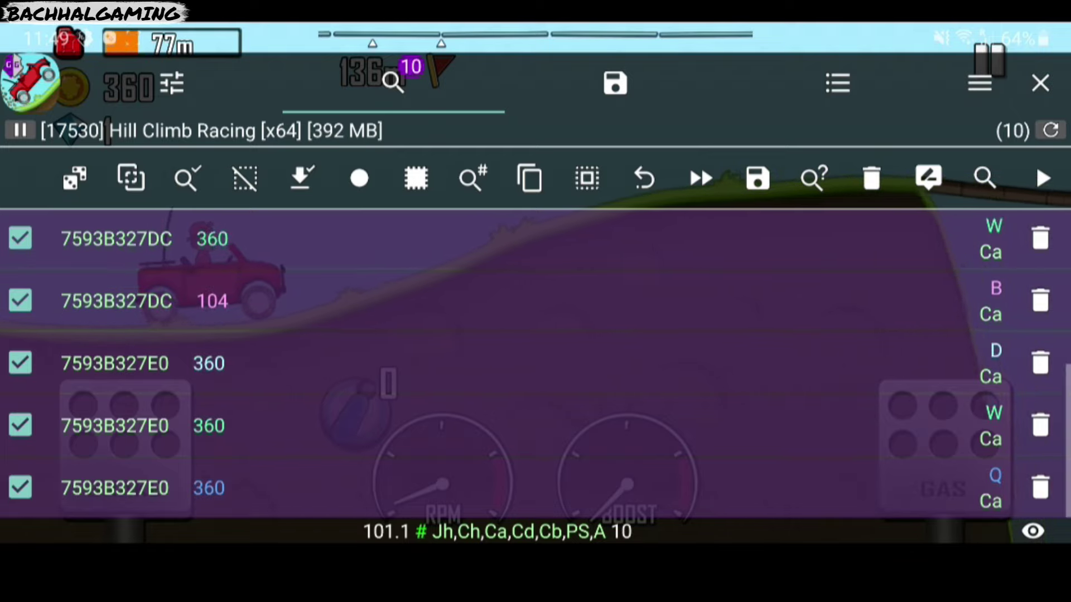
{"action": "left_click", "coordinate": [1040, 301]}
{"action": "scroll", "coordinate": [535, 363], "scroll_direction": "up", "scroll_amount": 5}
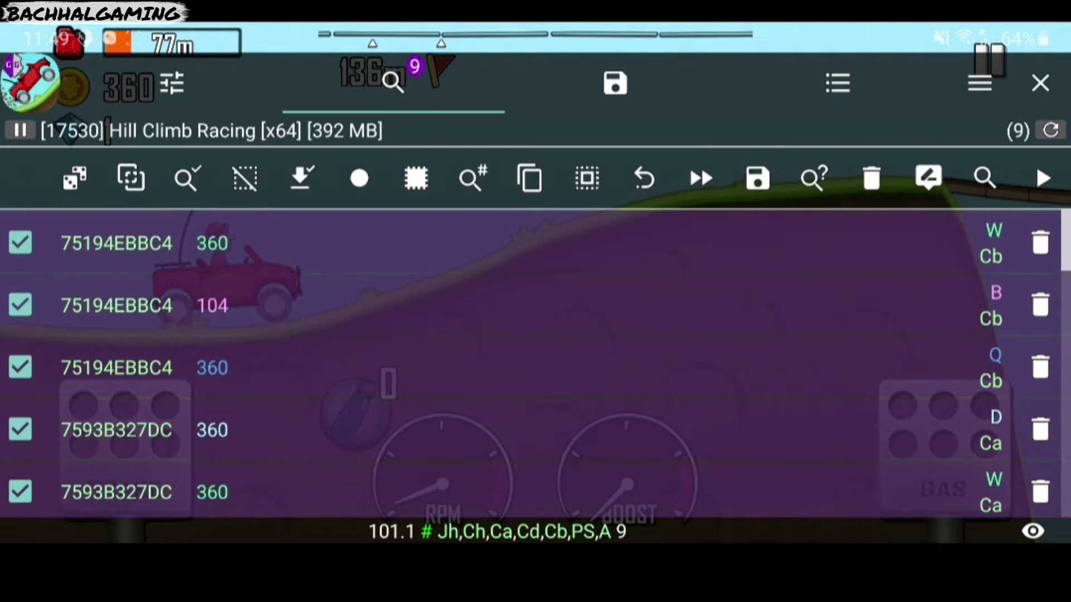
- Refine the search on 360, narrowing the matches to 8 coin addresses
{"action": "left_click", "coordinate": [984, 178]}
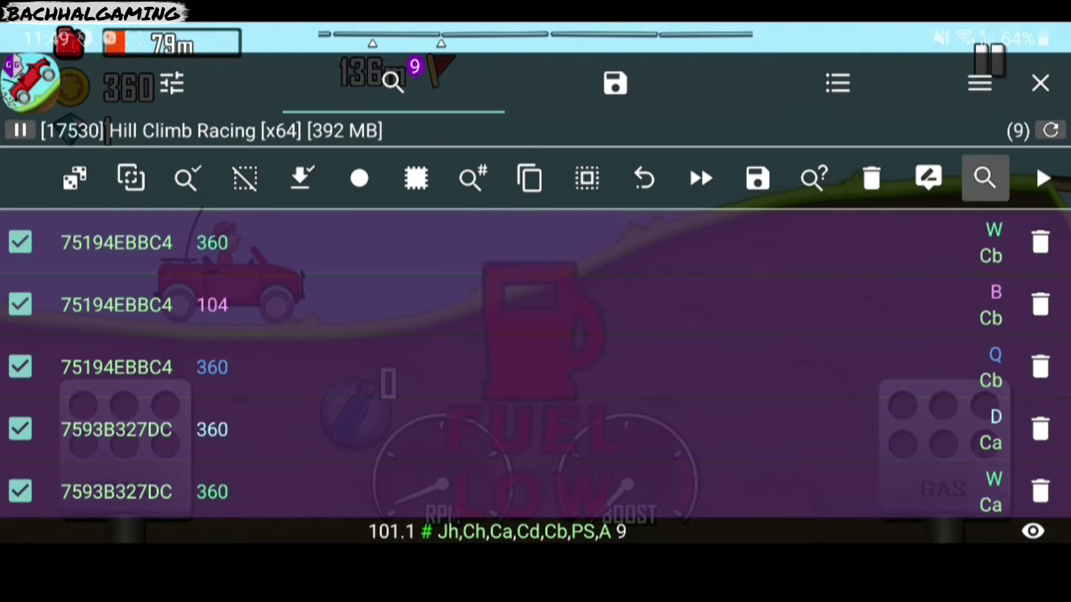
{"action": "left_click", "coordinate": [958, 110]}
{"action": "type", "text": "360"}
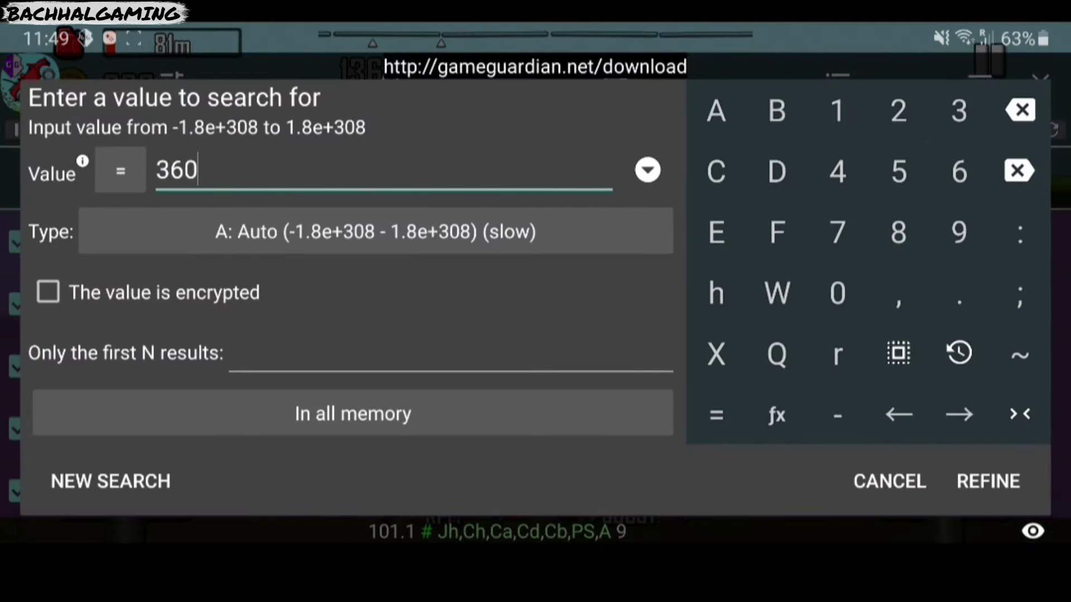
{"action": "left_click", "coordinate": [987, 481]}
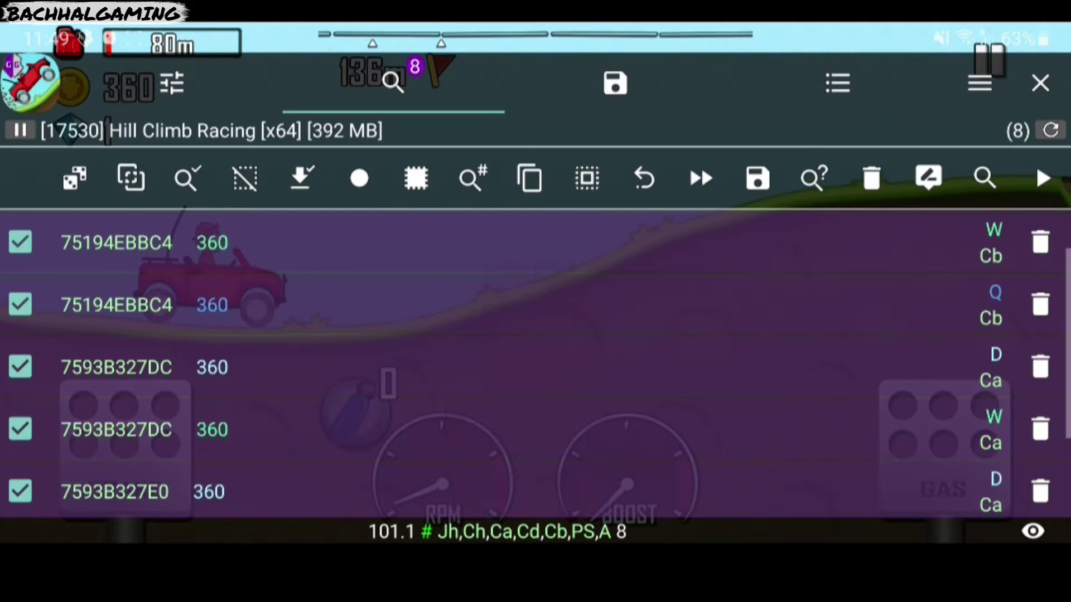
{"action": "scroll", "coordinate": [535, 362], "scroll_direction": "down", "scroll_amount": 2}
{"action": "scroll", "coordinate": [535, 363], "scroll_direction": "up", "scroll_amount": 3}
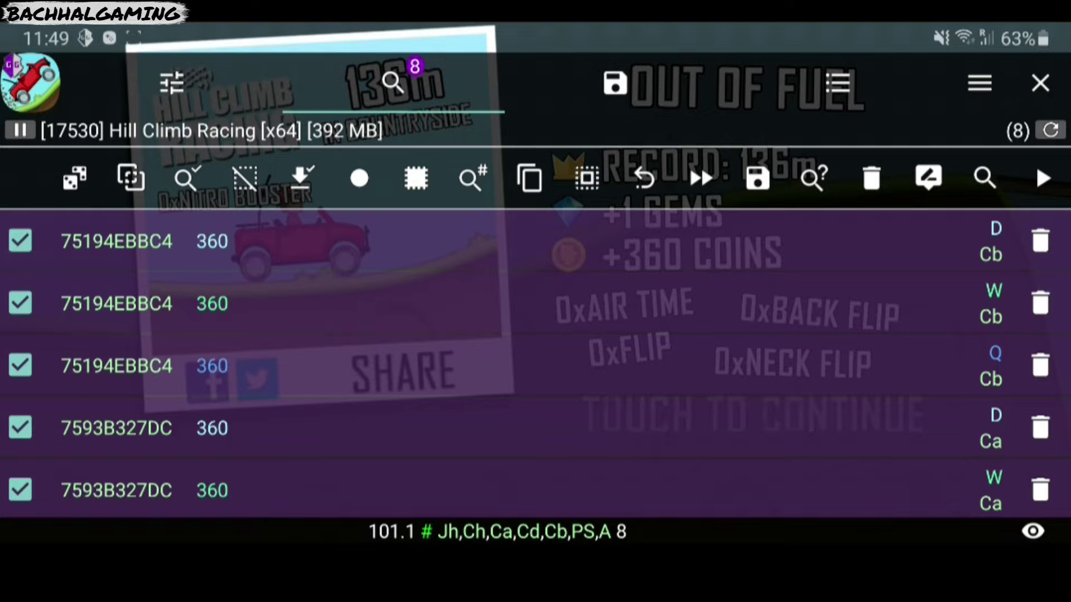
- Edit the three checked coin addresses as Dword to 999999999 and return to the game
{"action": "left_click", "coordinate": [928, 178]}
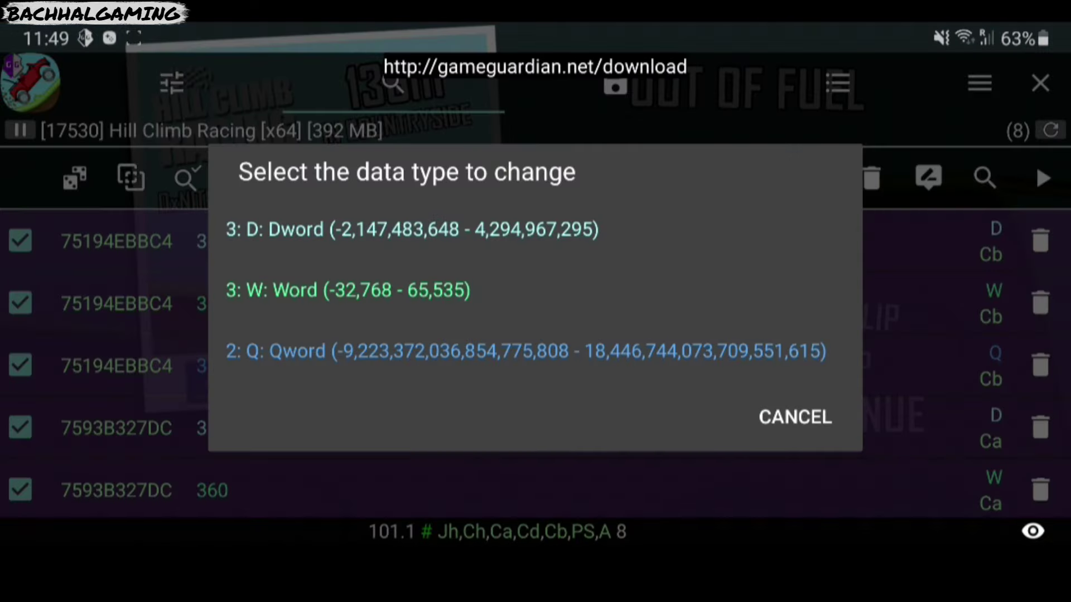
{"action": "left_click", "coordinate": [413, 229]}
{"action": "left_click", "coordinate": [959, 232]}
{"action": "left_click", "coordinate": [959, 232]}
{"action": "type", "text": "999999999"}
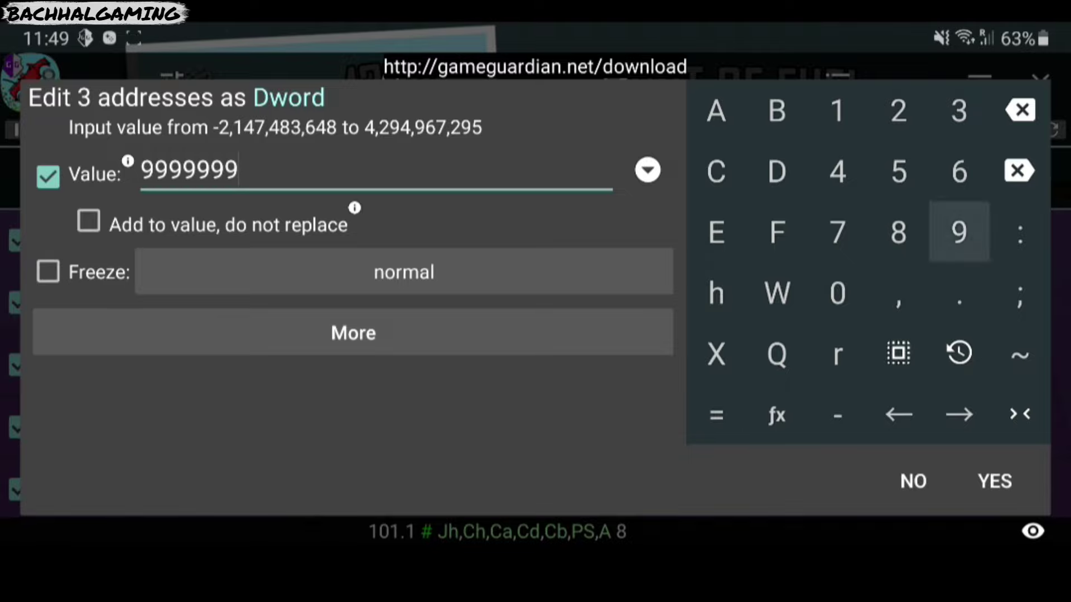
{"action": "left_click", "coordinate": [994, 480]}
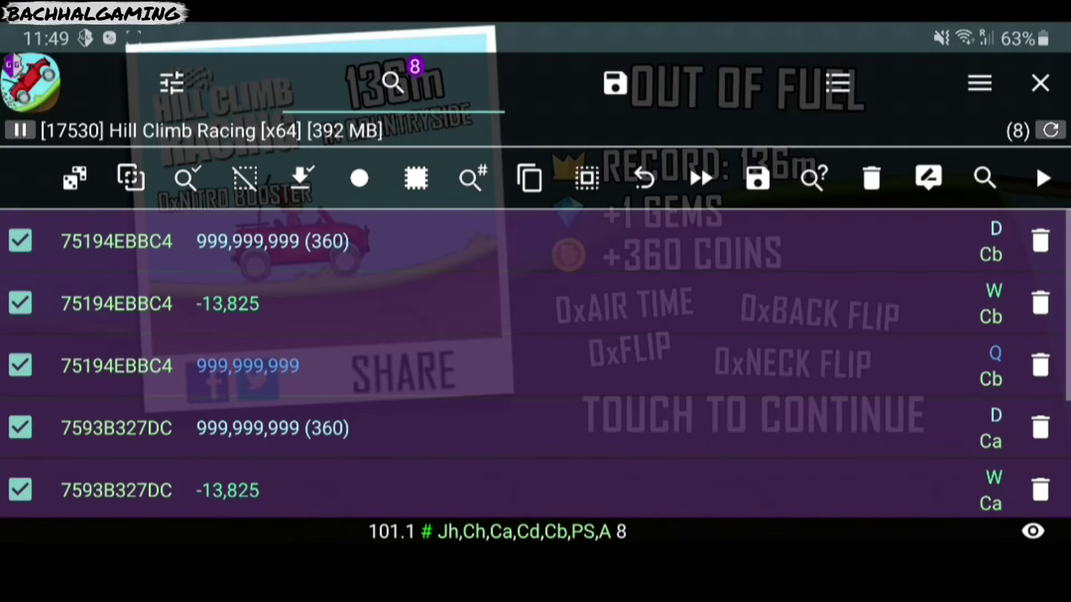
{"action": "key", "text": "Escape"}
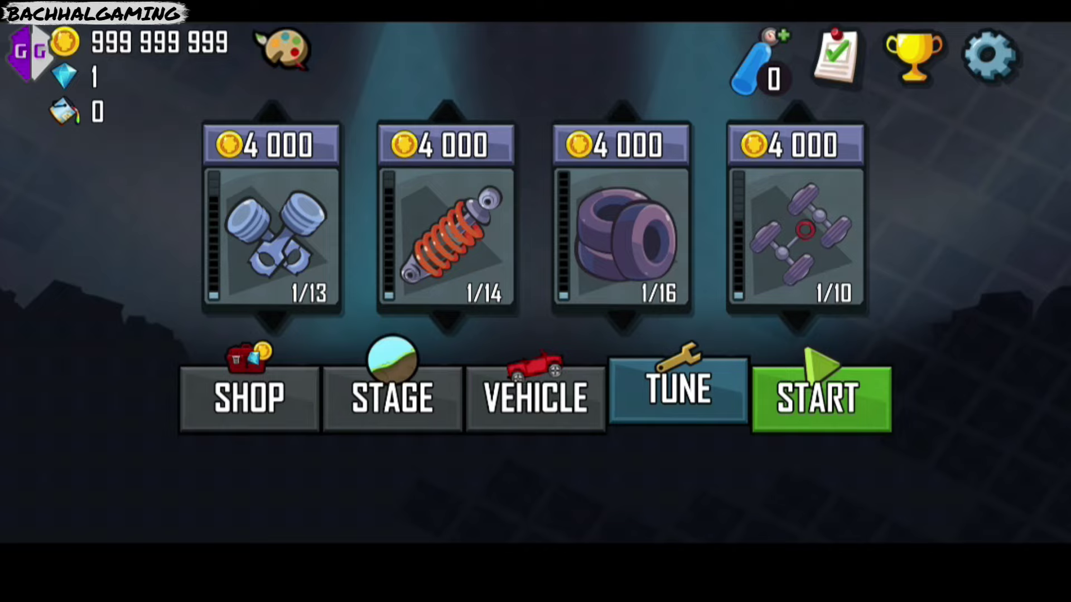
- Buy engine upgrades repeatedly until MAX, and confirm the fourth part is also maxed
{"action": "left_click", "coordinate": [267, 234]}
{"action": "left_click", "coordinate": [715, 69]}
{"action": "left_click", "coordinate": [268, 234]}
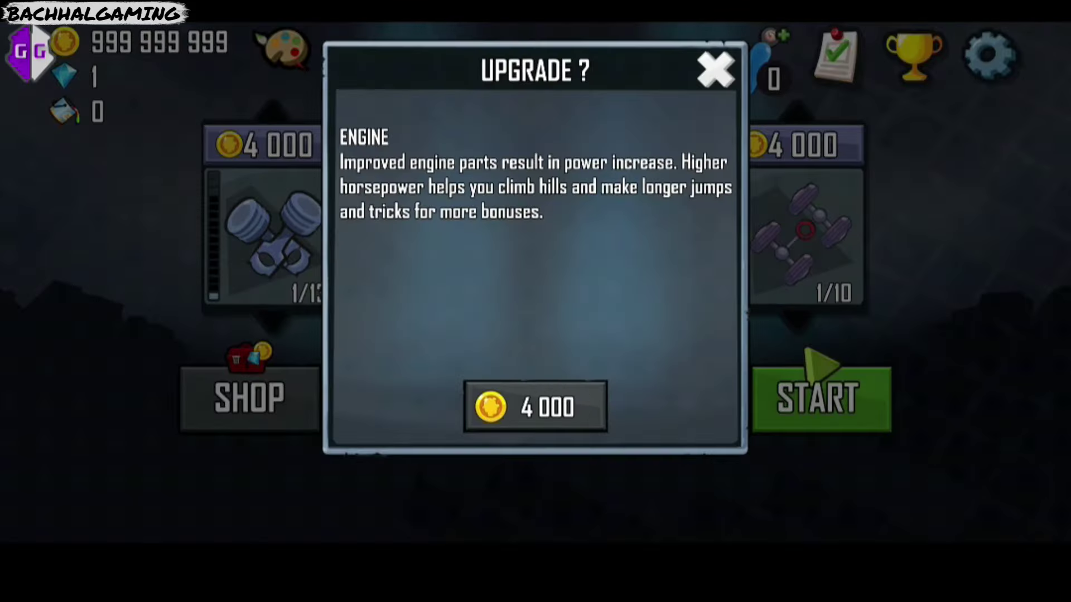
{"action": "left_click", "coordinate": [535, 407]}
{"action": "left_click", "coordinate": [268, 234]}
{"action": "left_click", "coordinate": [536, 407]}
{"action": "left_click", "coordinate": [268, 235]}
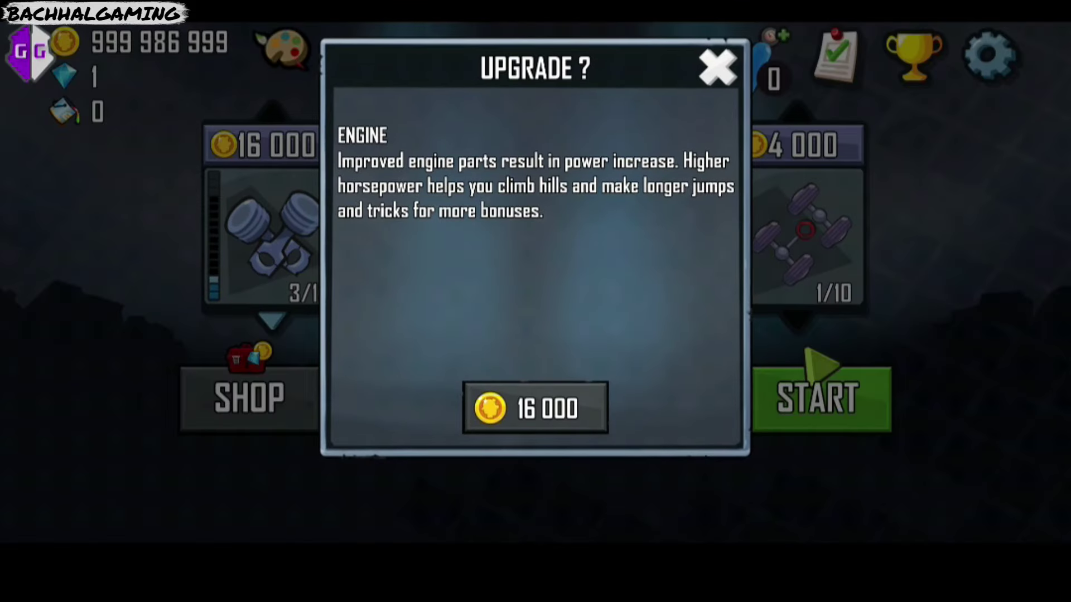
{"action": "left_click", "coordinate": [536, 406]}
{"action": "left_click", "coordinate": [268, 234]}
{"action": "left_click", "coordinate": [536, 407]}
{"action": "left_click", "coordinate": [268, 234]}
{"action": "left_click", "coordinate": [535, 406]}
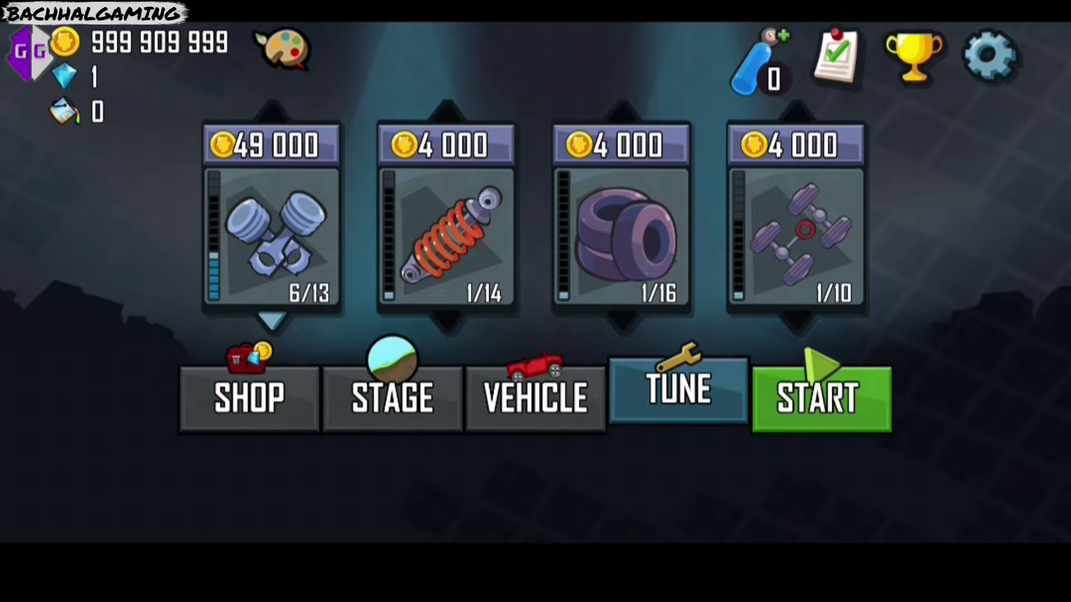
{"action": "left_click", "coordinate": [267, 234]}
{"action": "left_click", "coordinate": [536, 407]}
{"action": "left_click", "coordinate": [268, 234]}
{"action": "left_click", "coordinate": [536, 410]}
{"action": "left_click", "coordinate": [268, 234]}
{"action": "left_click", "coordinate": [535, 410]}
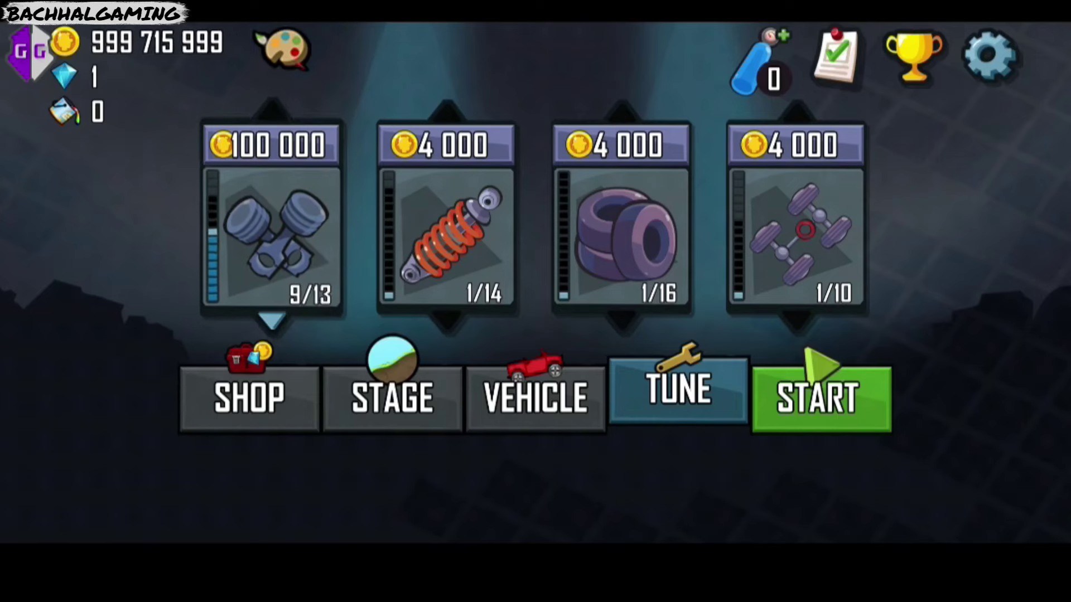
{"action": "left_click", "coordinate": [268, 234]}
{"action": "left_click", "coordinate": [536, 410]}
{"action": "left_click", "coordinate": [267, 234]}
{"action": "left_click", "coordinate": [535, 394]}
{"action": "left_click", "coordinate": [267, 234]}
{"action": "left_click", "coordinate": [535, 394]}
{"action": "left_click", "coordinate": [267, 234]}
{"action": "left_click", "coordinate": [536, 395]}
{"action": "left_click", "coordinate": [268, 234]}
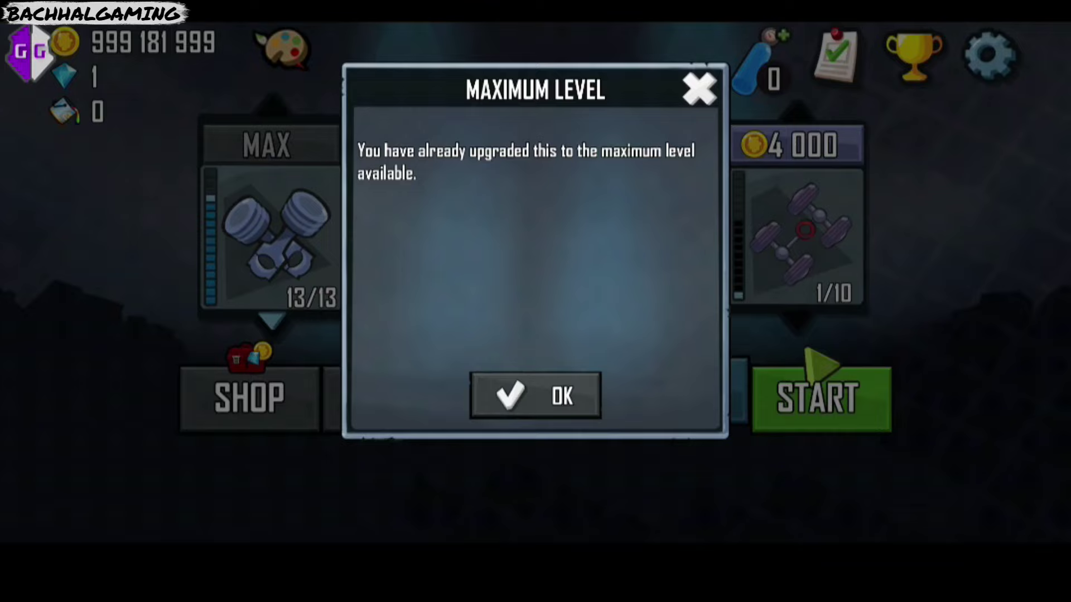
{"action": "left_click", "coordinate": [536, 394]}
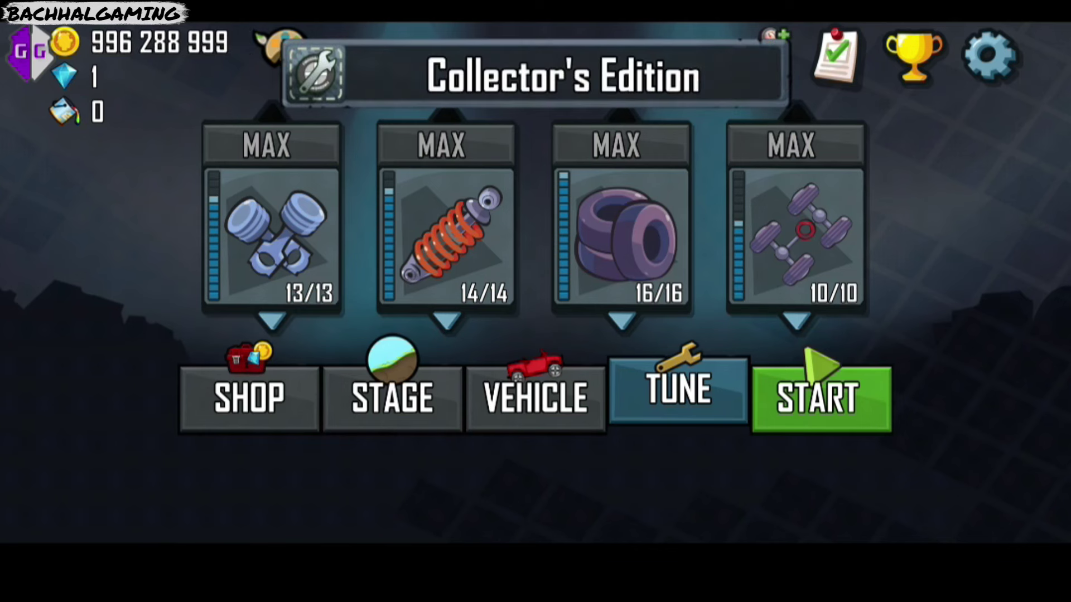
{"action": "left_click", "coordinate": [796, 234]}
{"action": "left_click", "coordinate": [535, 406]}
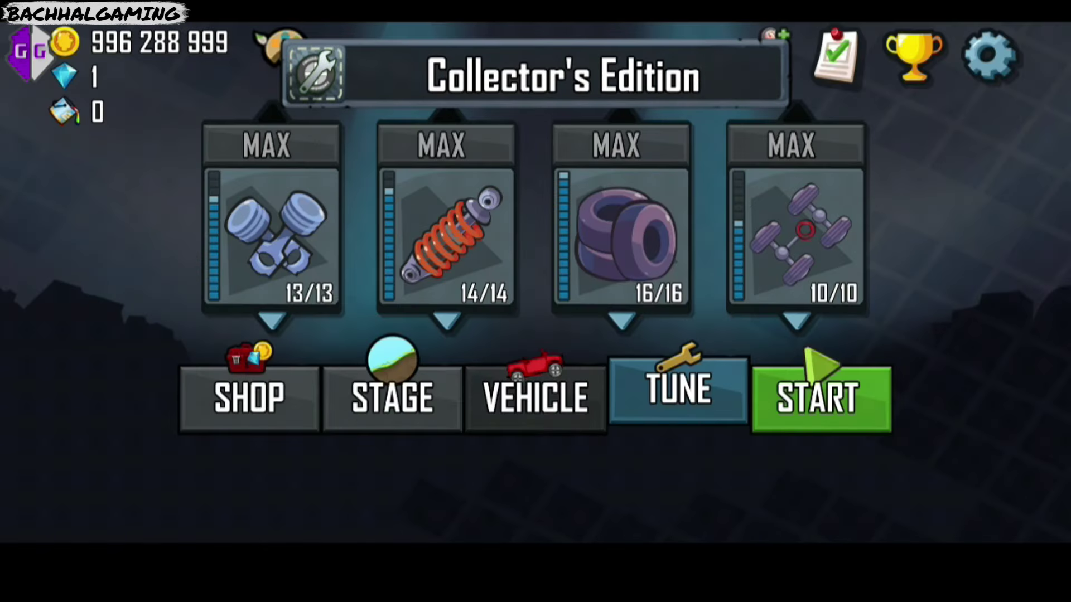
- Unlock the Motocross Bike for 75 000 coins and buy the Monster Truck
{"action": "left_click", "coordinate": [535, 397]}
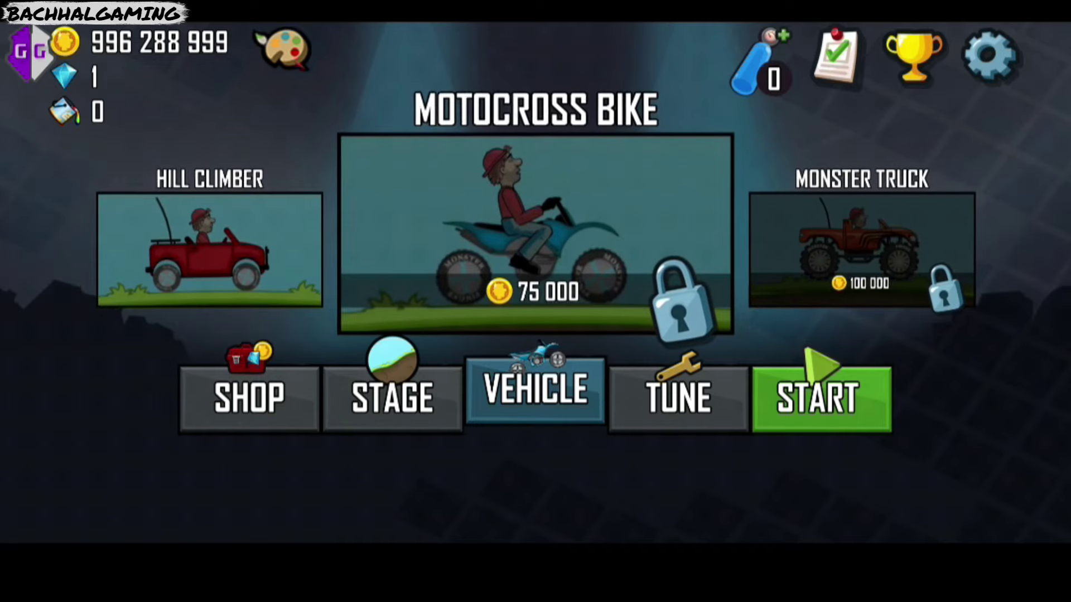
{"action": "left_click", "coordinate": [536, 234]}
{"action": "left_click", "coordinate": [535, 418]}
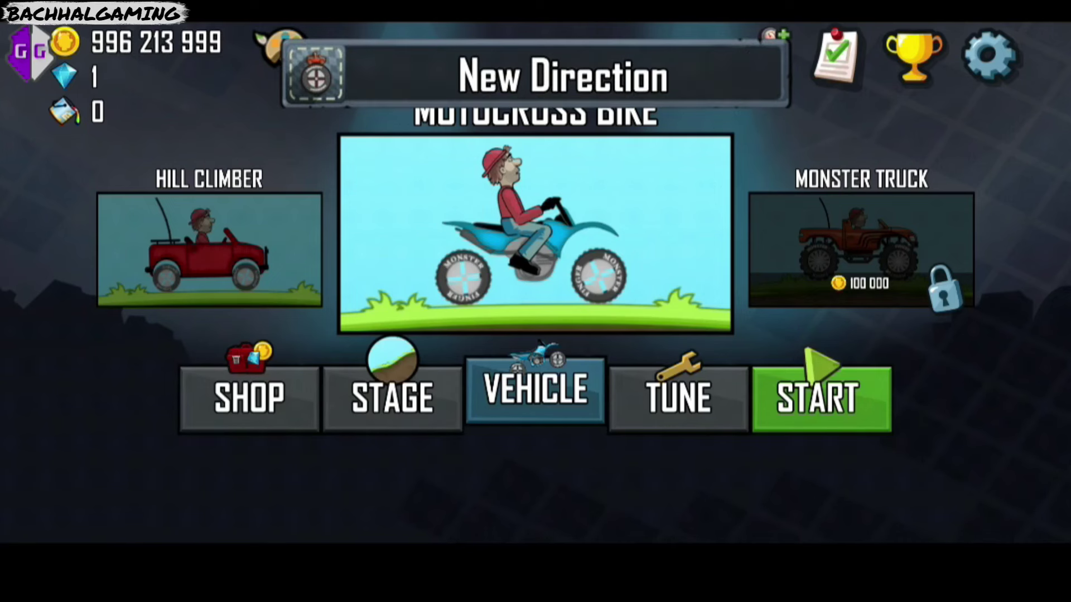
{"action": "left_click", "coordinate": [535, 234]}
{"action": "left_click", "coordinate": [535, 419]}
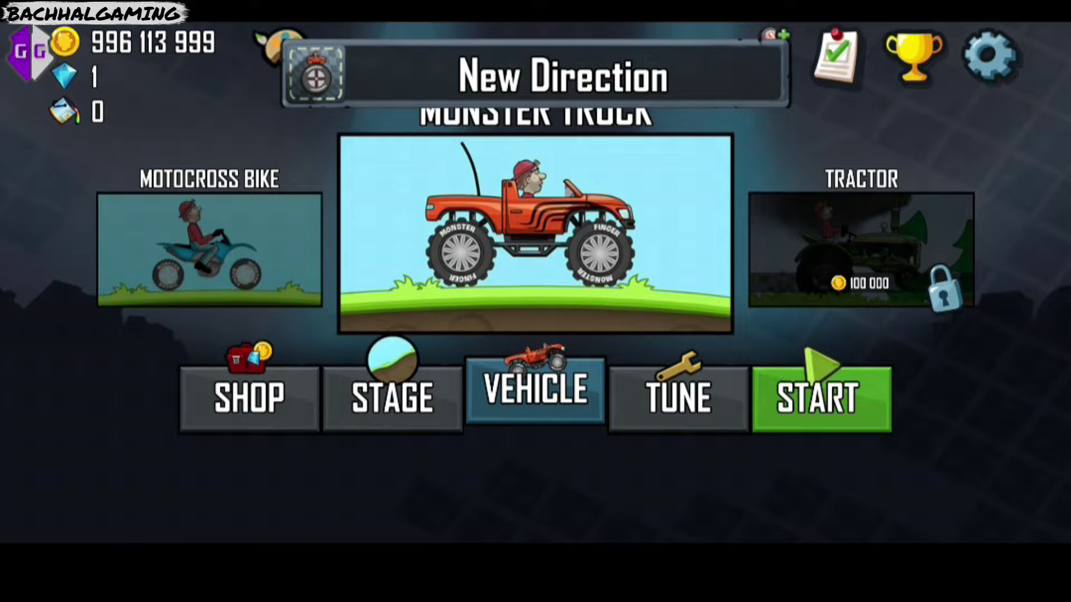
- Unlock the Hippie Van and the Tractor from the vehicle carousel
{"action": "left_click_drag", "start_coordinate": [781, 245], "coordinate": [502, 246]}
{"action": "left_click", "coordinate": [535, 234]}
{"action": "left_click", "coordinate": [535, 419]}
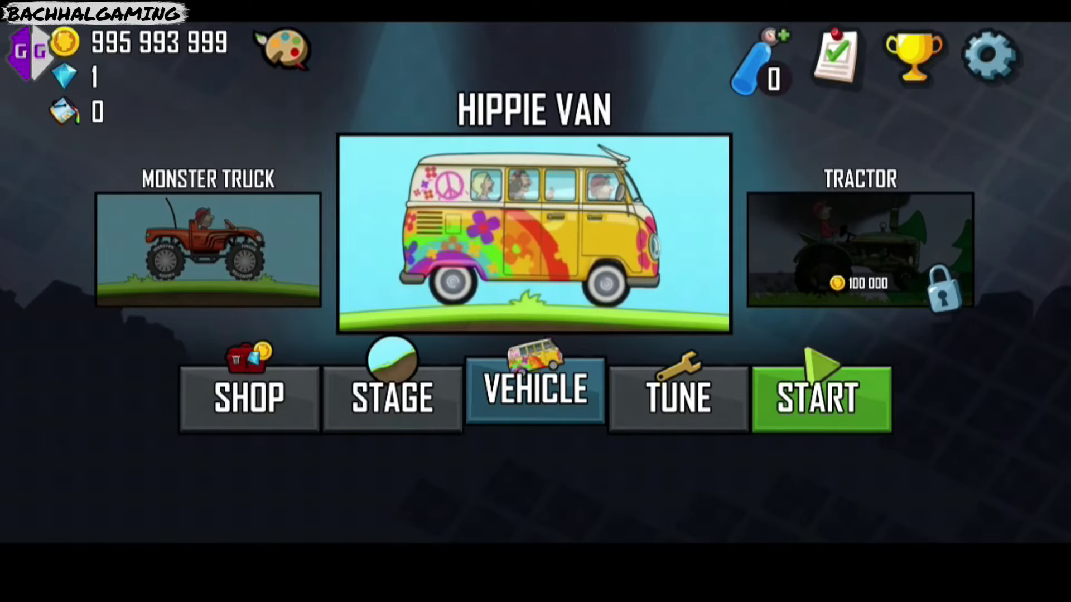
{"action": "left_click_drag", "start_coordinate": [335, 246], "coordinate": [613, 245]}
{"action": "left_click_drag", "start_coordinate": [781, 245], "coordinate": [390, 246]}
{"action": "mouse_move", "coordinate": [725, 245]}
{"action": "left_mouse_down"}
{"action": "mouse_move", "coordinate": [446, 246]}
{"action": "mouse_move", "coordinate": [725, 245]}
{"action": "mouse_move", "coordinate": [502, 245]}
{"action": "left_mouse_up"}
{"action": "left_click", "coordinate": [535, 234]}
{"action": "left_click", "coordinate": [536, 418]}
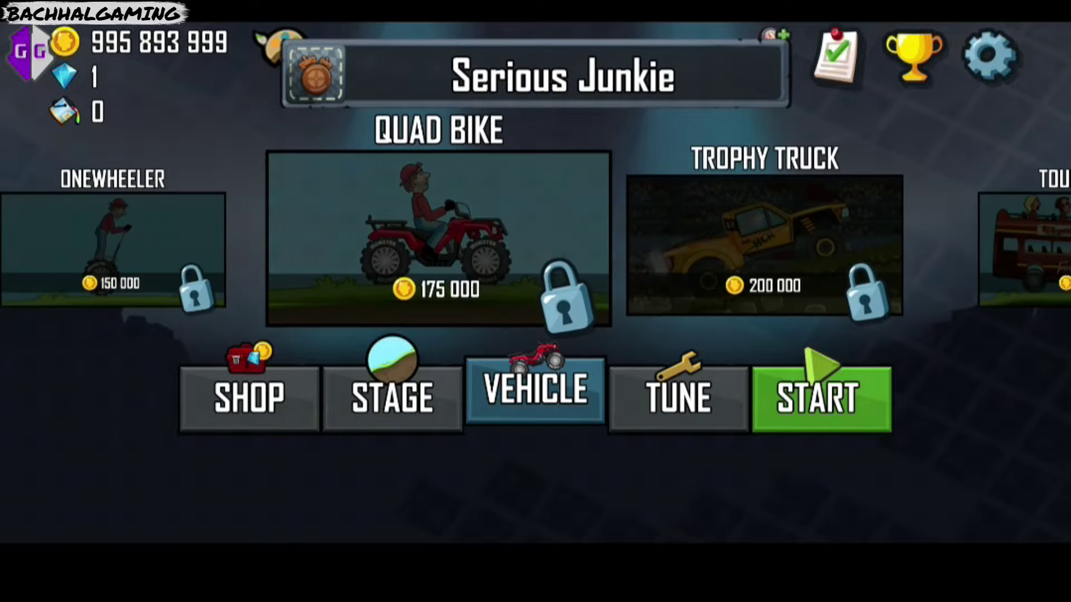
- Unlock the Police Car for 350 000 coins
{"action": "left_click_drag", "start_coordinate": [781, 245], "coordinate": [502, 245]}
{"action": "left_click", "coordinate": [592, 234]}
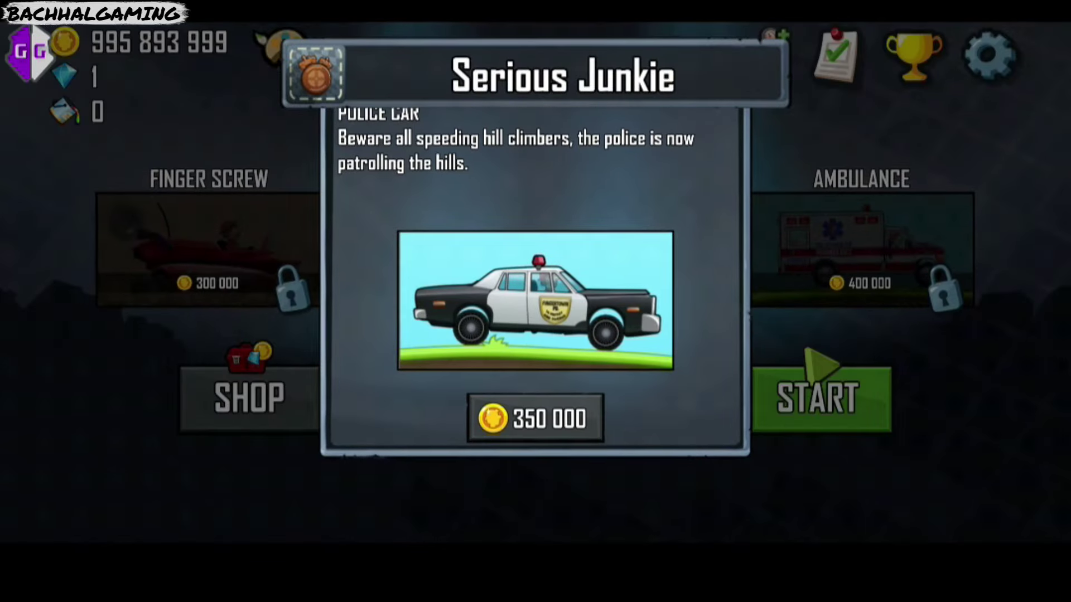
{"action": "left_click", "coordinate": [535, 416]}
{"action": "left_click_drag", "start_coordinate": [781, 245], "coordinate": [502, 246]}
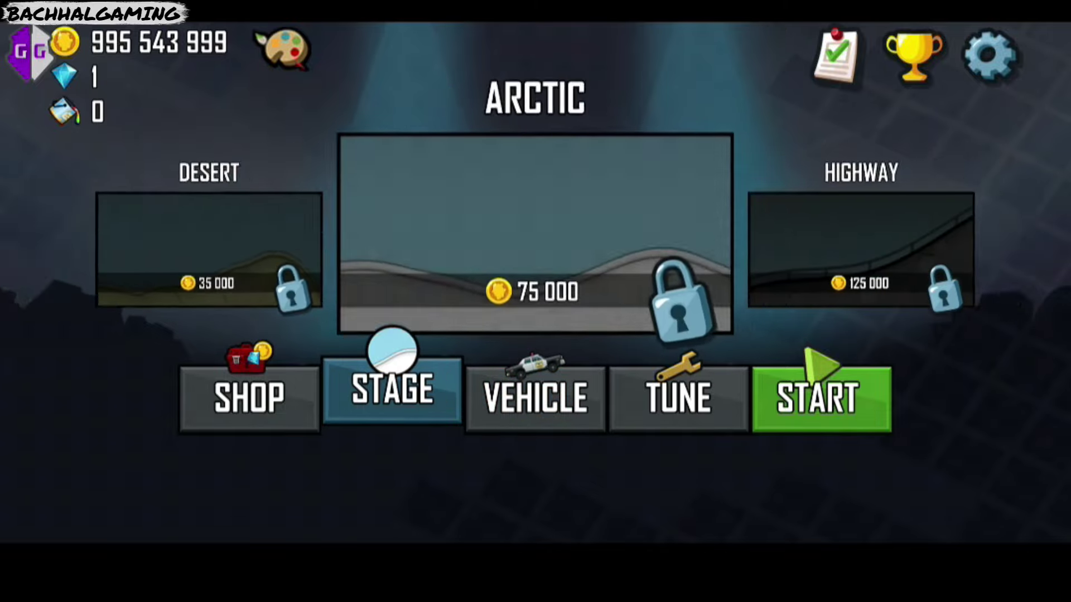
- Buy the Arctic stage for 75 000, start a Countryside run, and open GameGuardian search
{"action": "left_click", "coordinate": [552, 234]}
{"action": "left_click", "coordinate": [530, 416]}
{"action": "left_click_drag", "start_coordinate": [446, 245], "coordinate": [725, 245]}
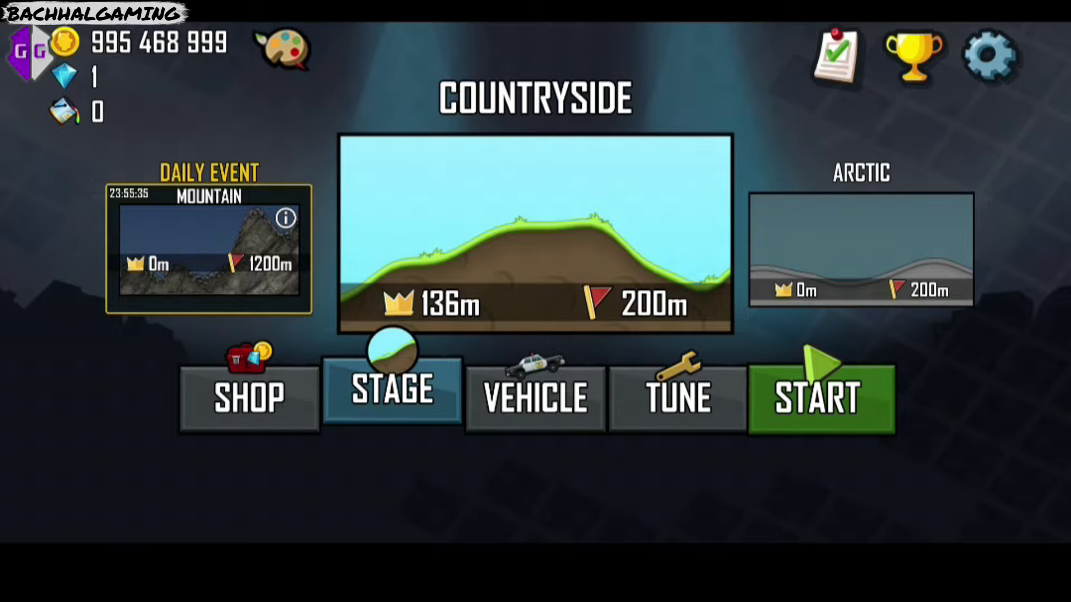
{"action": "left_click", "coordinate": [819, 397]}
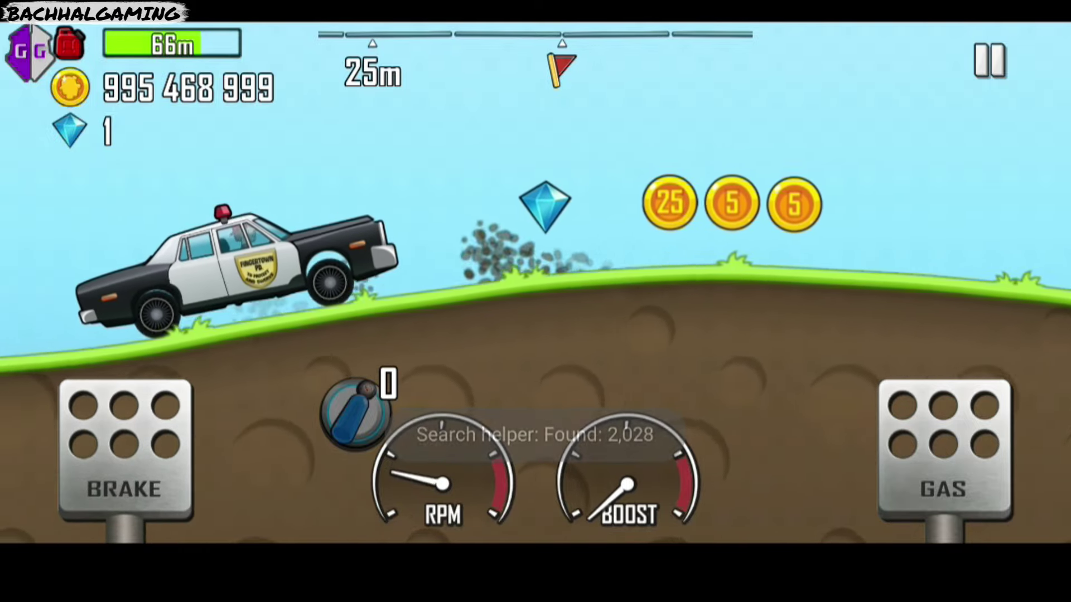
{"action": "left_click", "coordinate": [28, 53]}
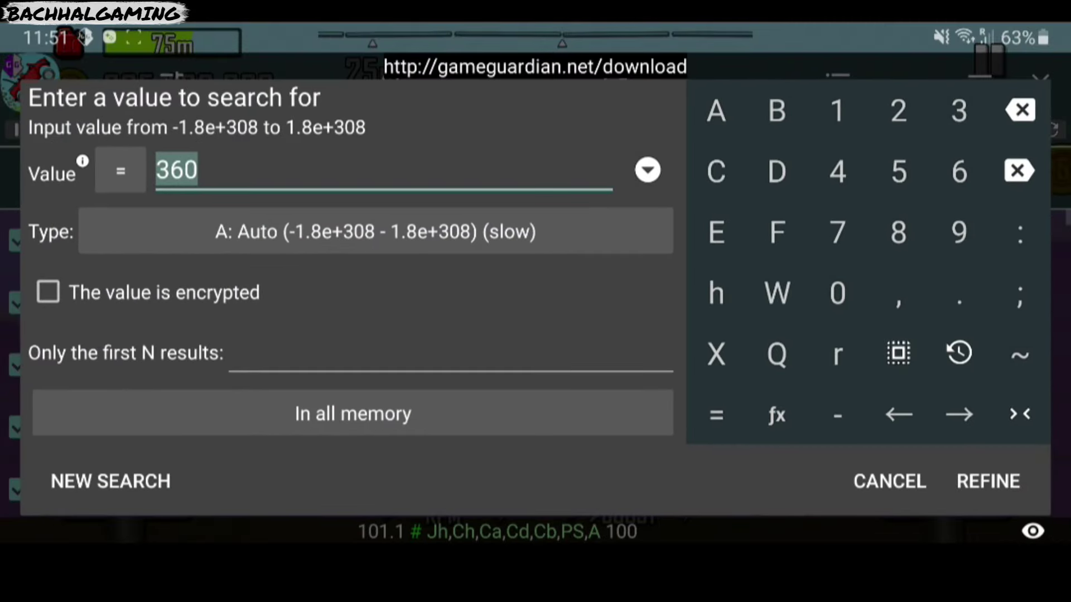
- Start a new Auto search for gem value 1, then refine it to 2 after collecting a gem
{"action": "left_click", "coordinate": [111, 481]}
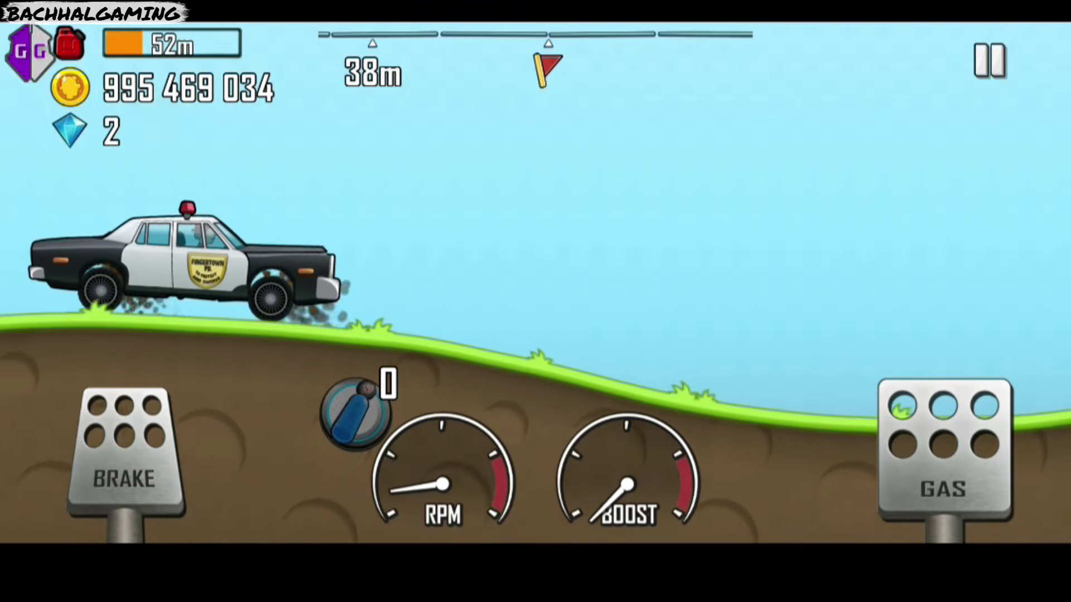
{"action": "left_click", "coordinate": [30, 53]}
{"action": "left_click", "coordinate": [390, 81]}
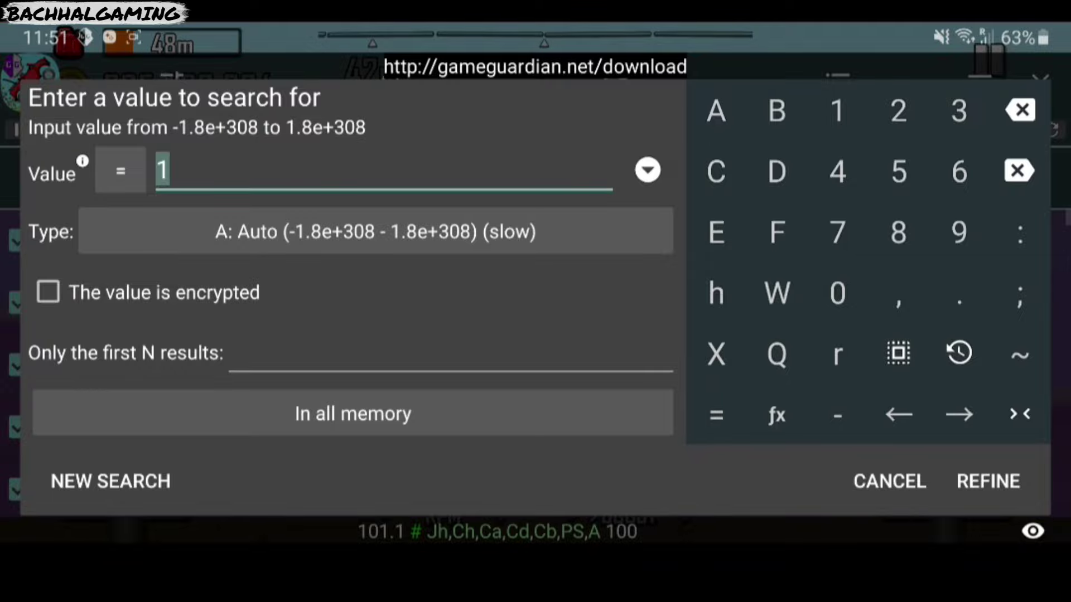
{"action": "left_click", "coordinate": [988, 481]}
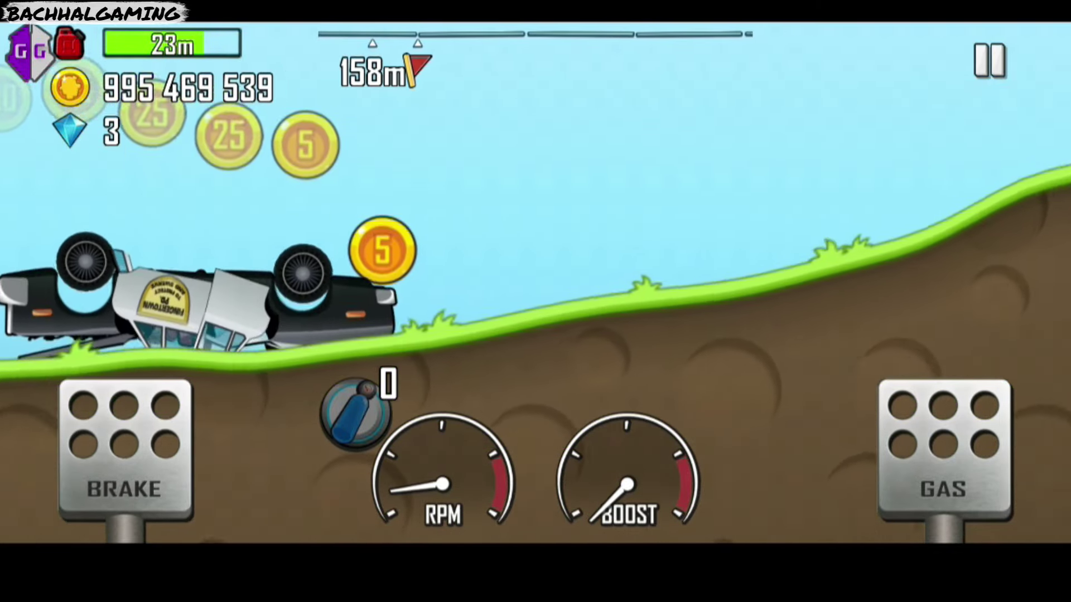
- Refine the gem search again with value 3, leaving 120 results
{"action": "left_click", "coordinate": [31, 53]}
{"action": "left_click", "coordinate": [985, 178]}
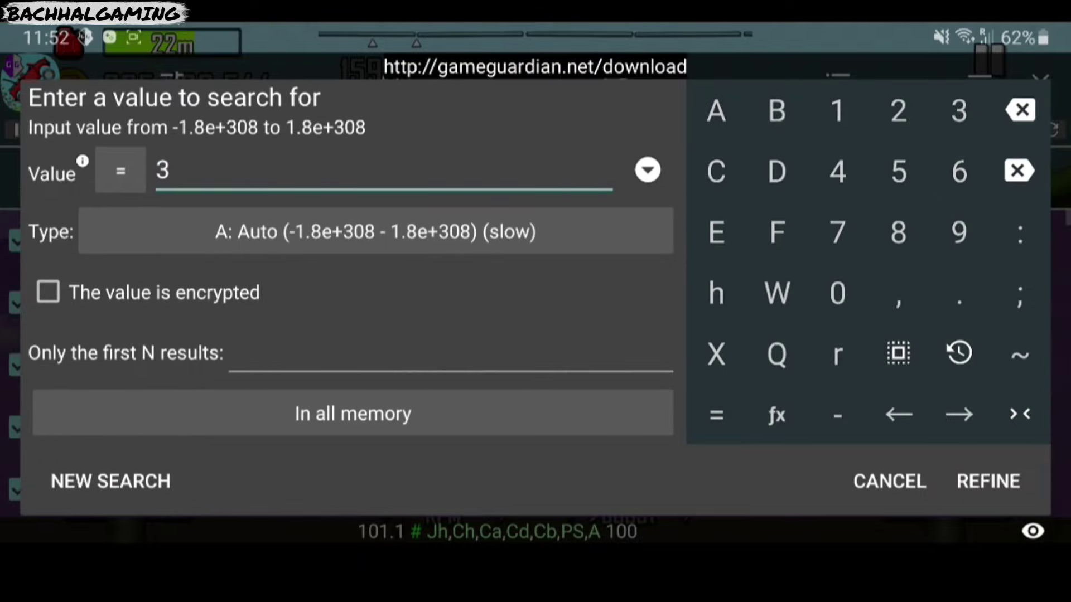
{"action": "left_click", "coordinate": [988, 481]}
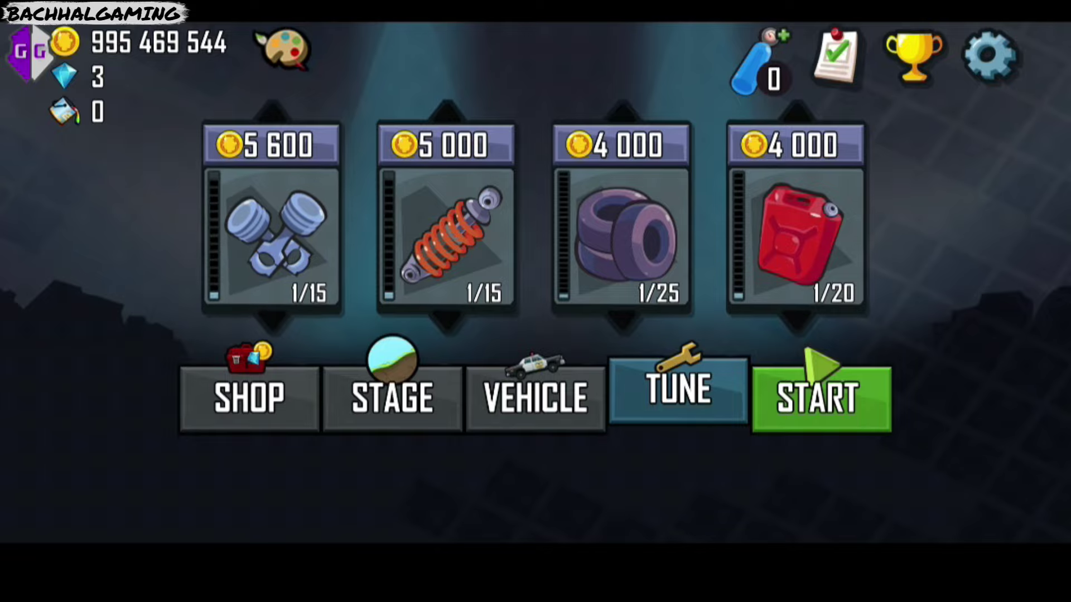
- Start a new run on the Countryside stage
{"action": "left_click", "coordinate": [535, 397]}
{"action": "left_click", "coordinate": [392, 394]}
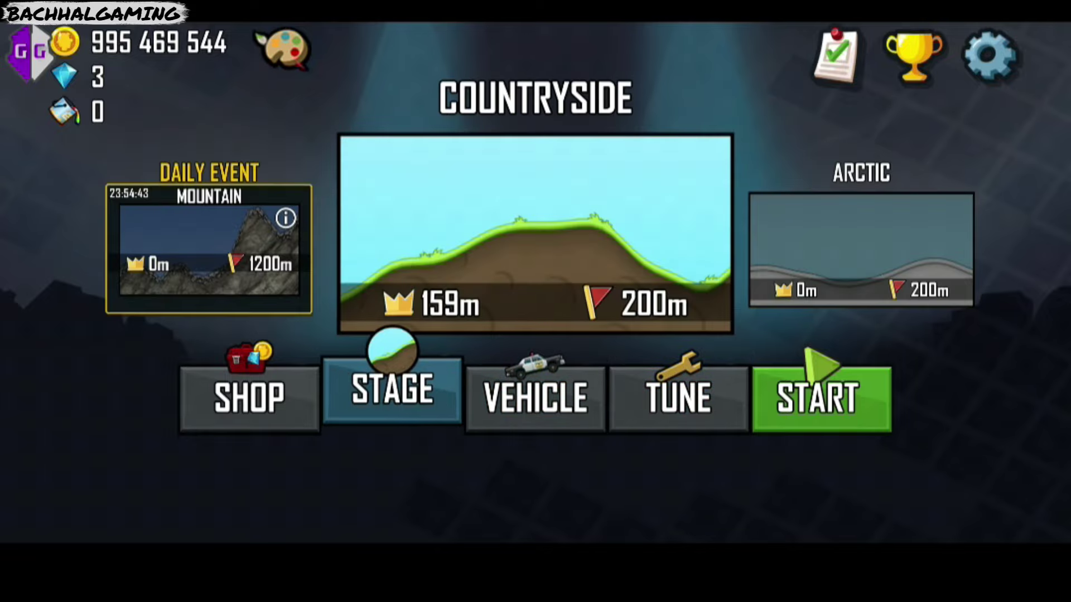
{"action": "left_click", "coordinate": [821, 398]}
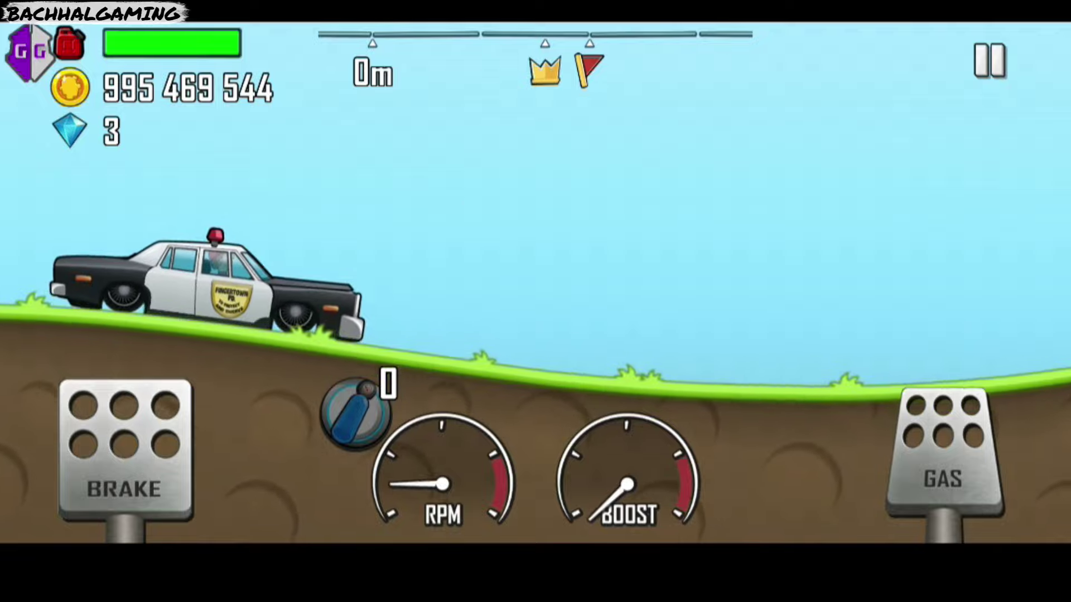
- Drive the Countryside run collecting gems until the count reaches 4, then bring up GameGuardian's search
{"action": "left_click_drag", "start_coordinate": [943, 468], "coordinate": [942, 468]}
{"action": "left_click", "coordinate": [124, 458]}
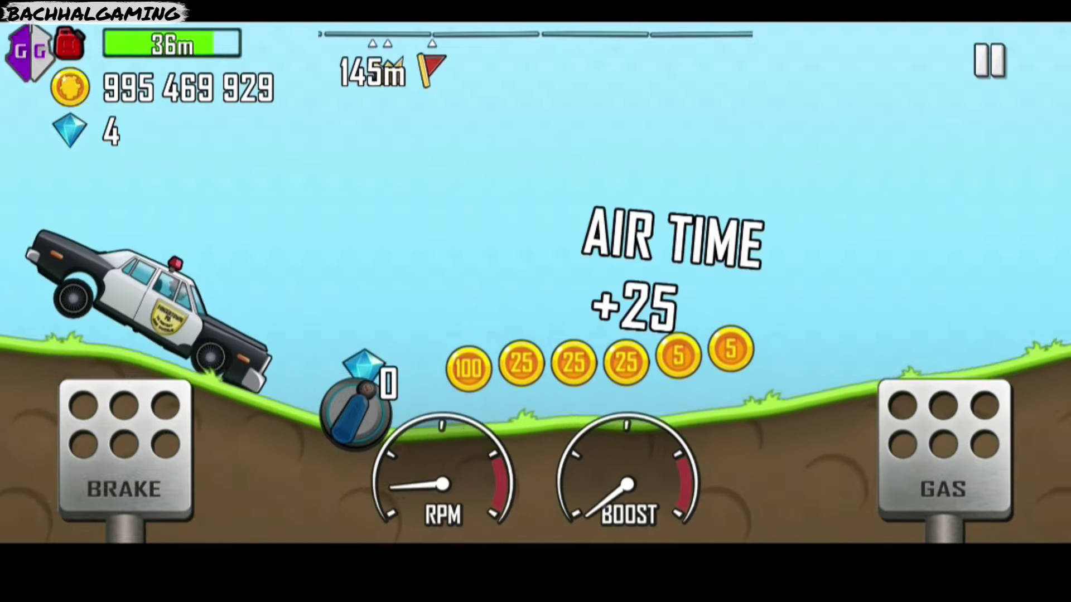
{"action": "left_click_drag", "start_coordinate": [124, 457], "coordinate": [123, 457]}
{"action": "left_click", "coordinate": [31, 53]}
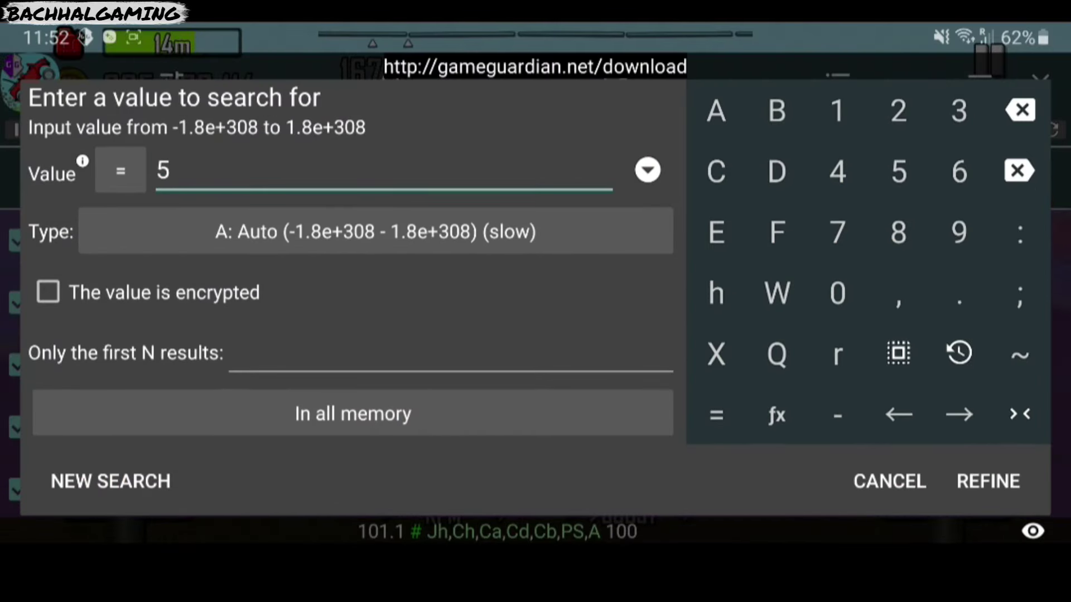
- Refine the gem search to value 5 and set all four addresses to 999999999 as Dword
{"action": "left_click", "coordinate": [988, 481]}
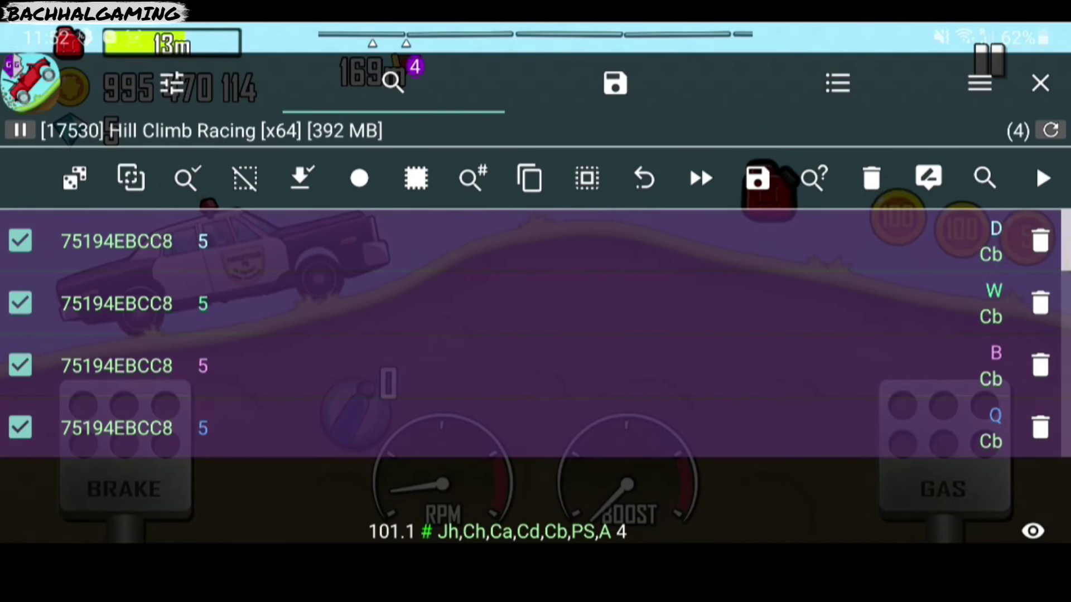
{"action": "left_click", "coordinate": [928, 177]}
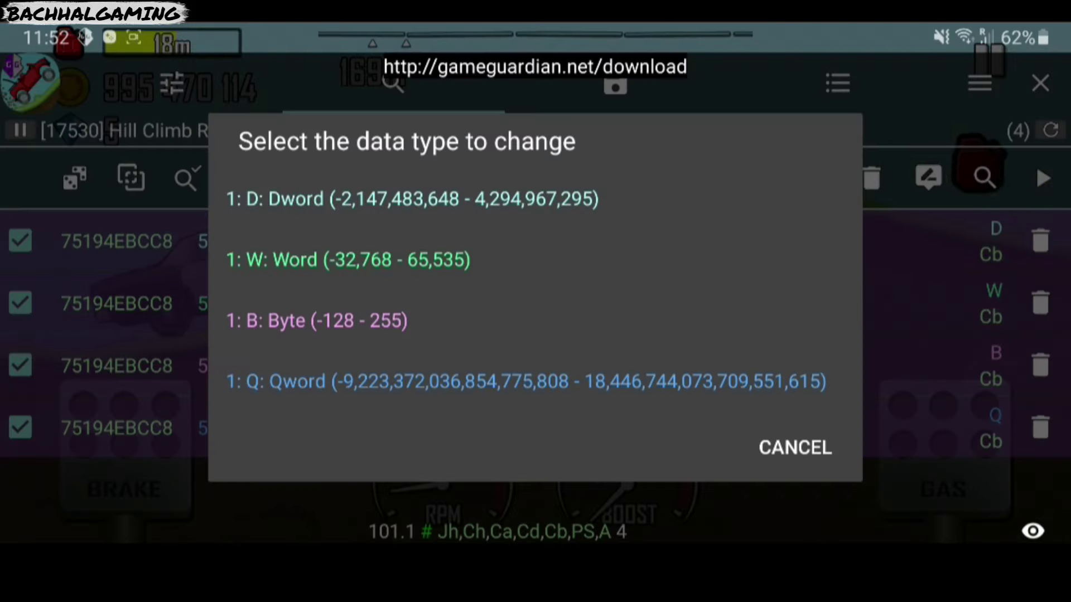
{"action": "left_click", "coordinate": [413, 199]}
{"action": "type", "text": "999999999"}
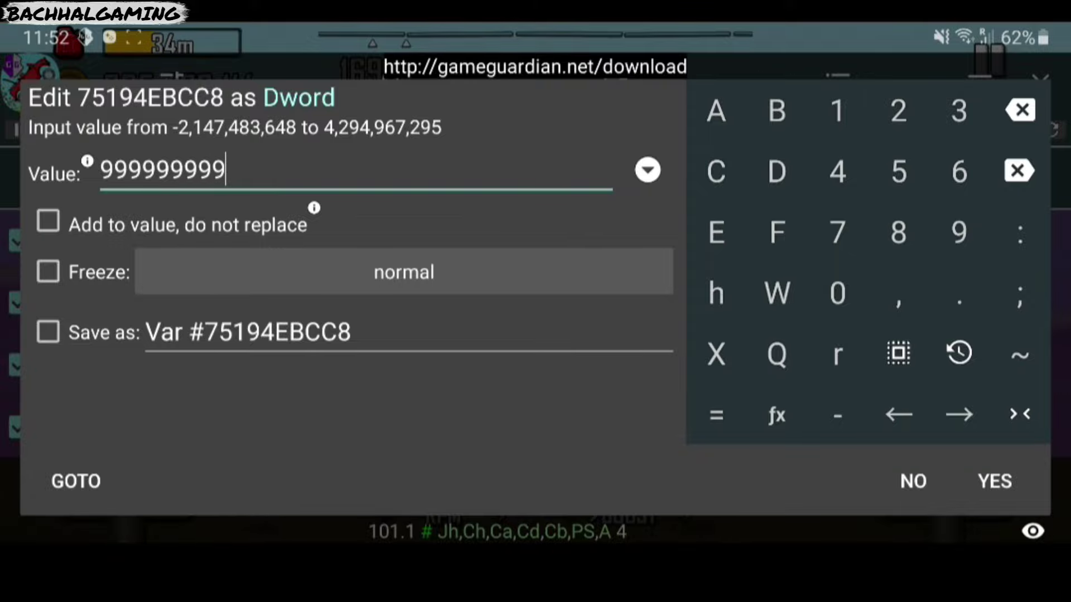
{"action": "left_click", "coordinate": [994, 481]}
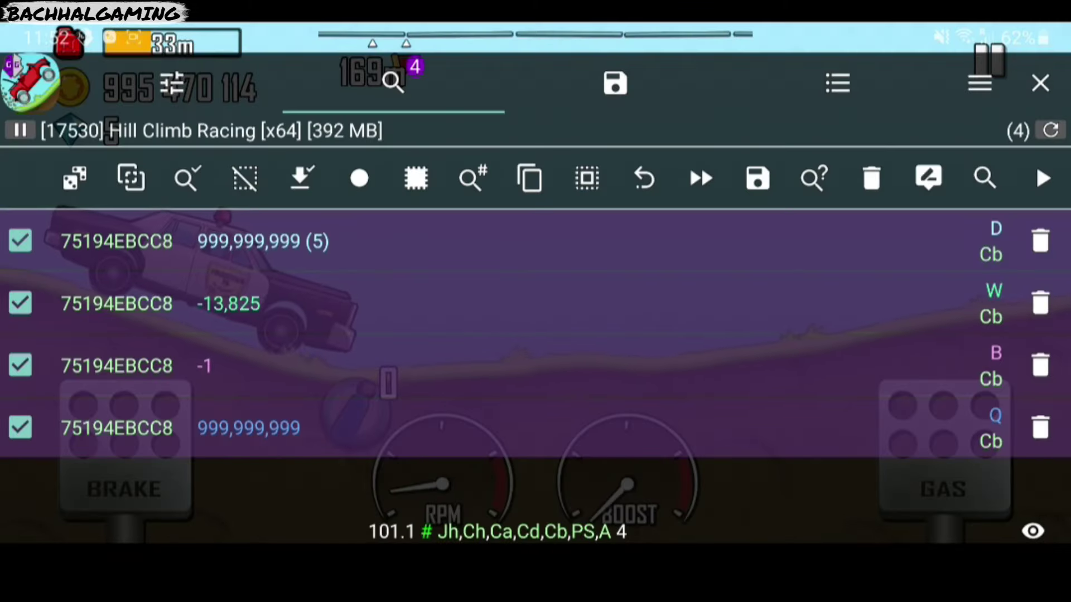
{"action": "left_click", "coordinate": [31, 71]}
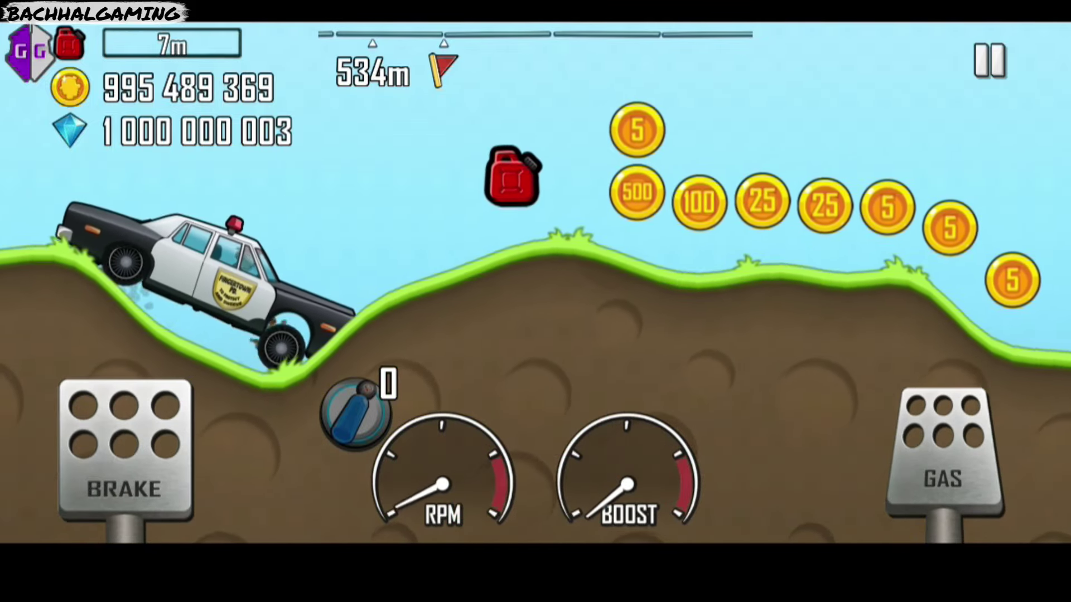
- Drive the Countryside run until out of fuel at a 534m record
{"action": "left_click", "coordinate": [123, 463]}
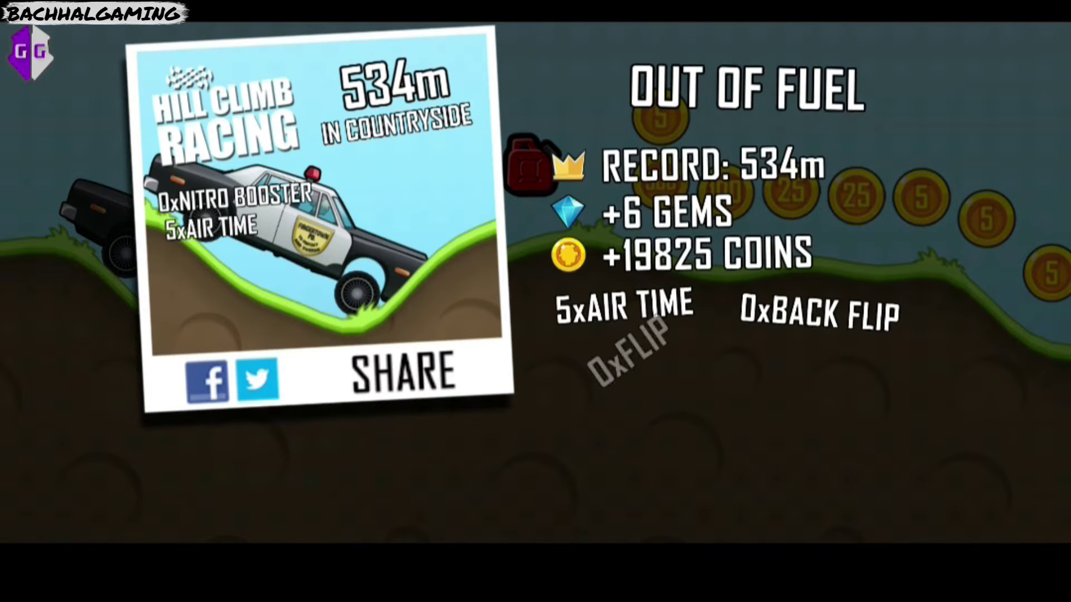
- Return to the garage and buy the Mountain stage with coins
{"action": "left_click", "coordinate": [753, 416]}
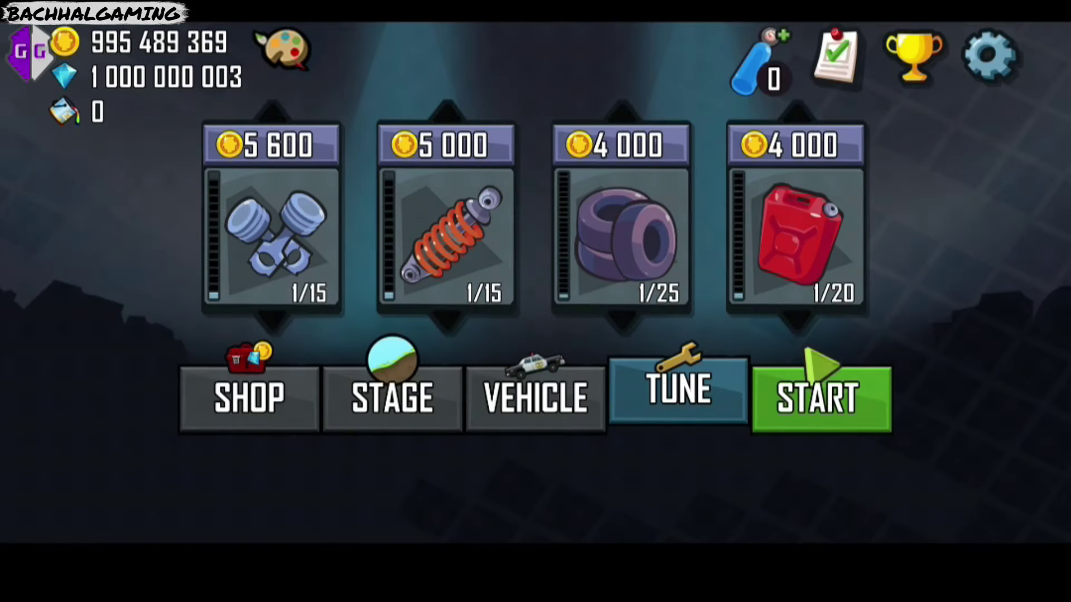
{"action": "left_click", "coordinate": [392, 397]}
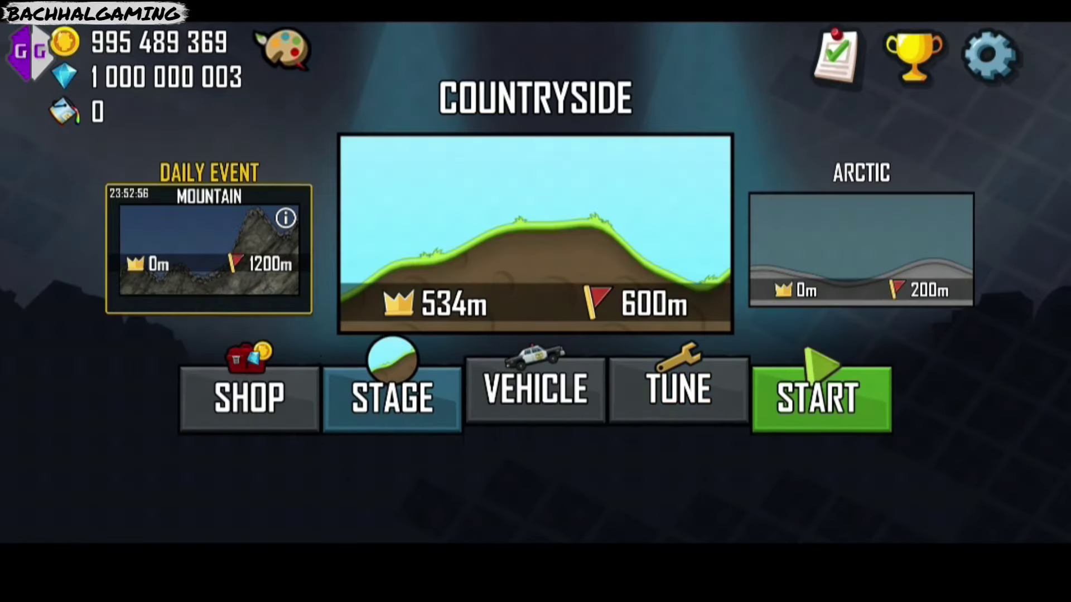
{"action": "left_click_drag", "start_coordinate": [836, 245], "coordinate": [335, 245]}
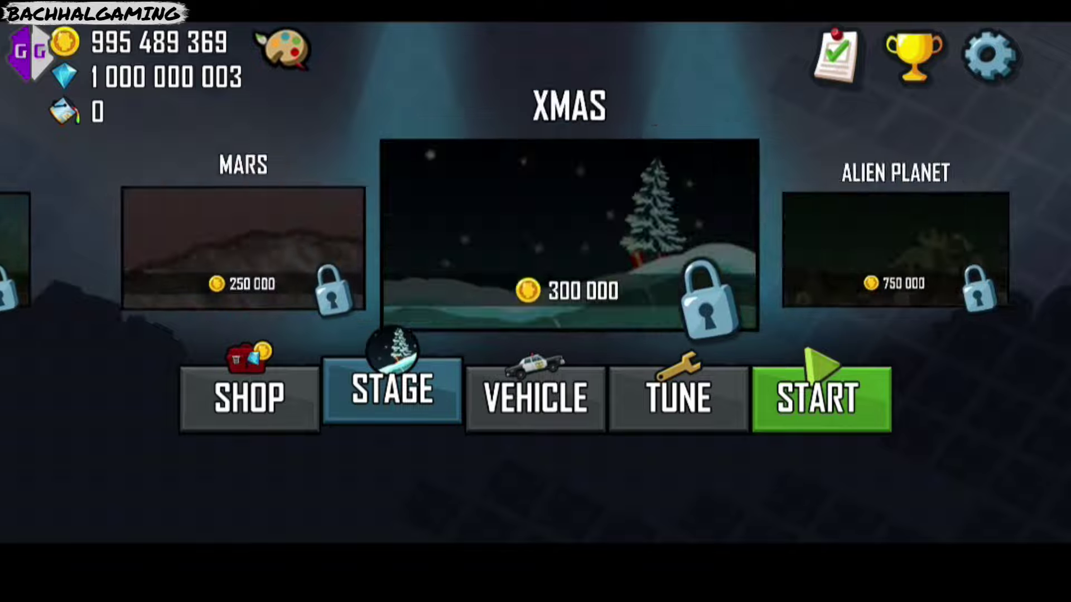
{"action": "left_click", "coordinate": [549, 235]}
{"action": "left_click", "coordinate": [535, 418]}
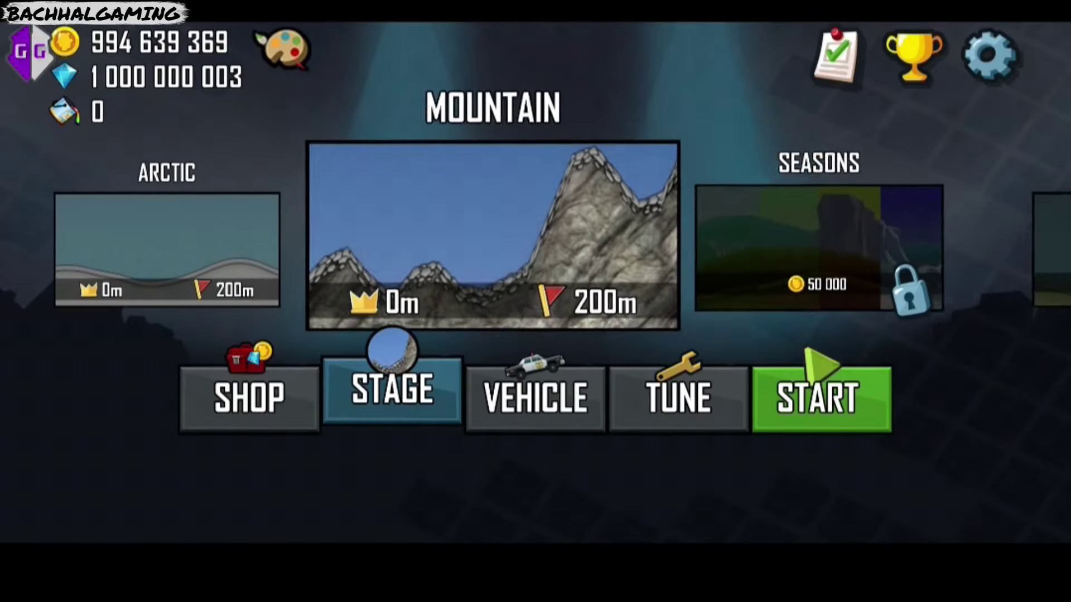
- Buy the Arctic Cave stage with coins and decline the Cave unlock offer
{"action": "left_click_drag", "start_coordinate": [334, 246], "coordinate": [837, 246]}
{"action": "left_click", "coordinate": [724, 242]}
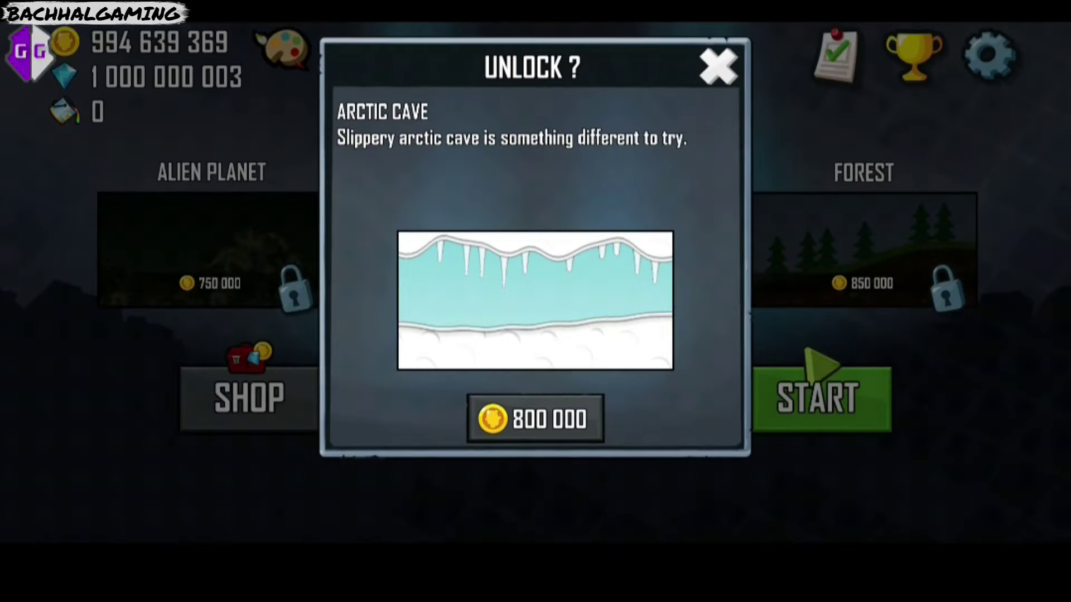
{"action": "left_click", "coordinate": [536, 419]}
{"action": "left_click_drag", "start_coordinate": [334, 245], "coordinate": [781, 245]}
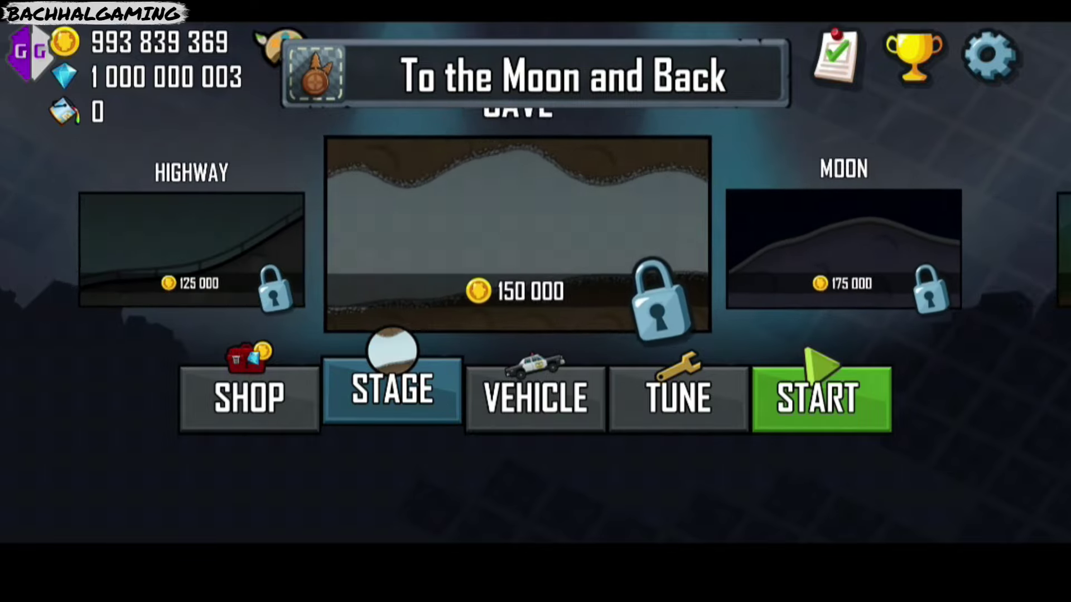
{"action": "left_click", "coordinate": [536, 301]}
{"action": "key", "text": "Escape"}
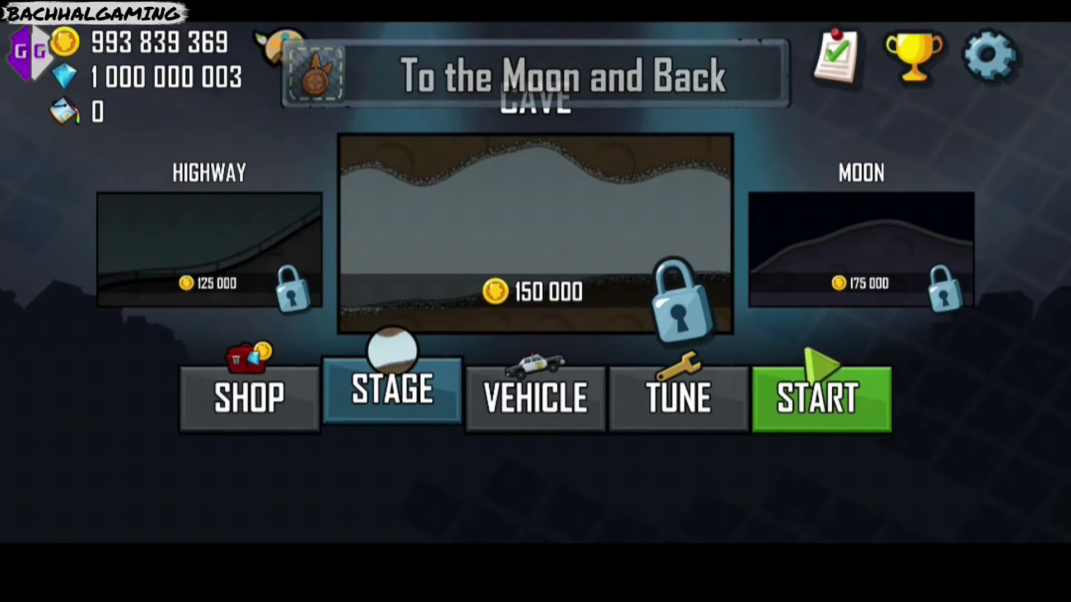
- Scroll the shop down to the chests and unlock the garage with gems
{"action": "left_click", "coordinate": [250, 399]}
{"action": "scroll", "coordinate": [535, 279], "scroll_direction": "down", "scroll_amount": 10}
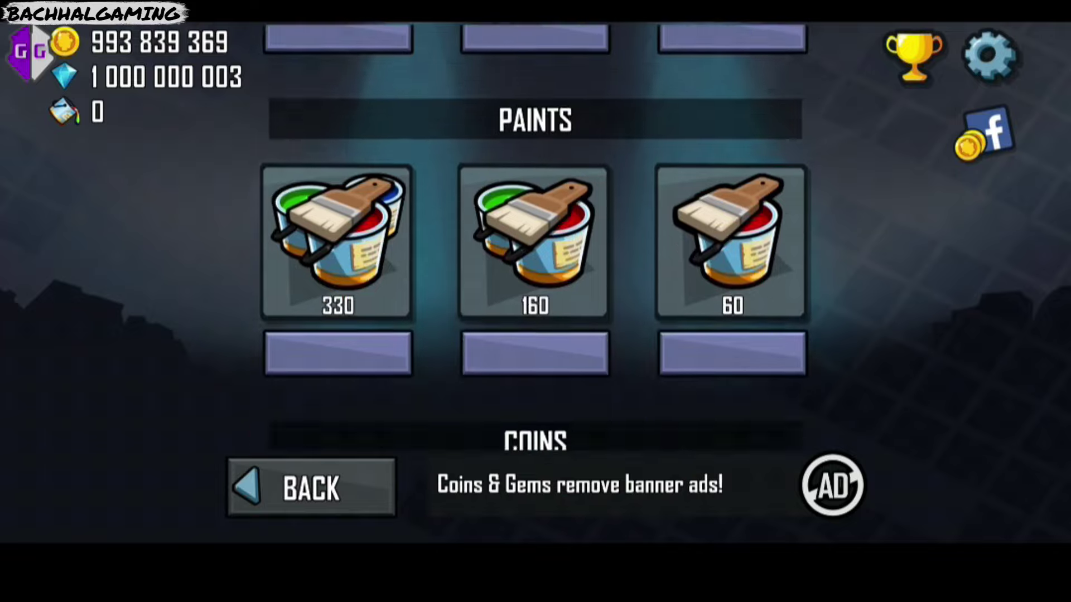
{"action": "scroll", "coordinate": [529, 237], "scroll_direction": "down", "scroll_amount": 3}
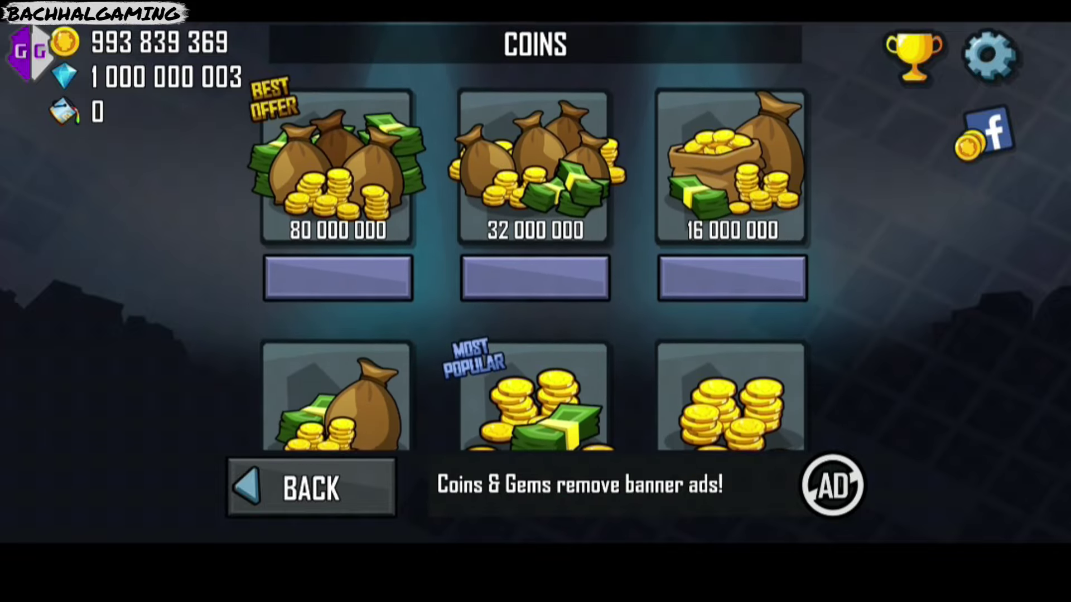
{"action": "scroll", "coordinate": [535, 279], "scroll_direction": "down", "scroll_amount": 10}
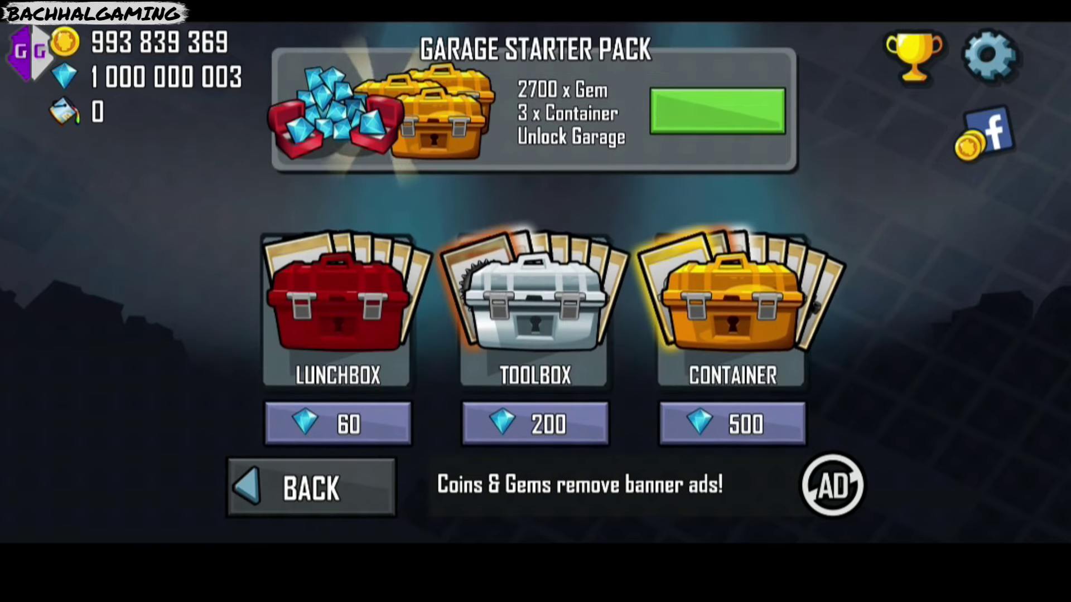
{"action": "left_click", "coordinate": [337, 418]}
{"action": "left_click", "coordinate": [536, 408]}
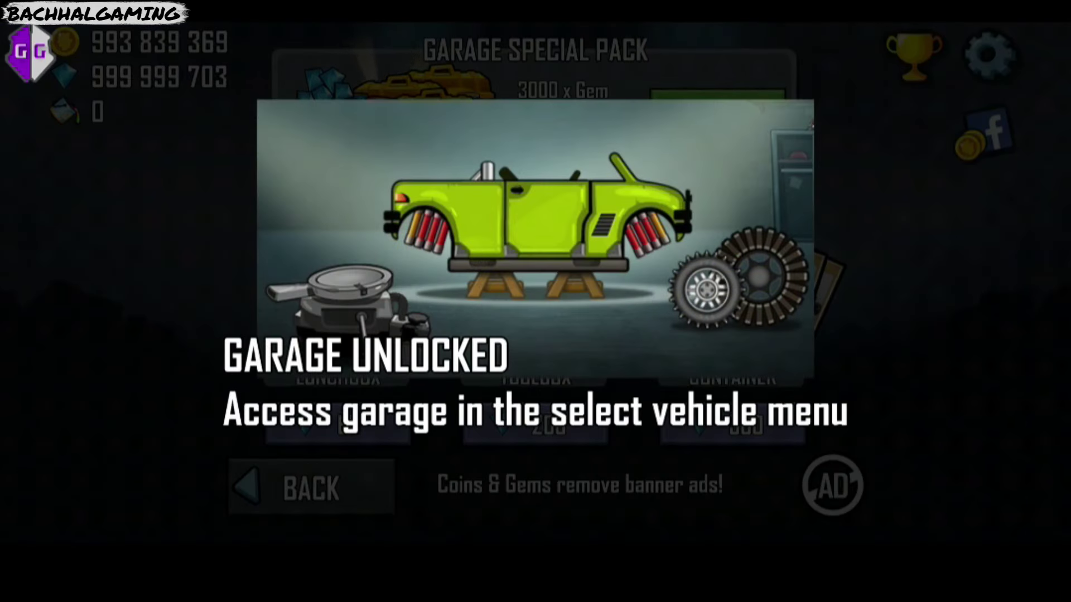
- Buy and open a Toolbox chest for 200 gems
{"action": "left_click", "coordinate": [732, 427]}
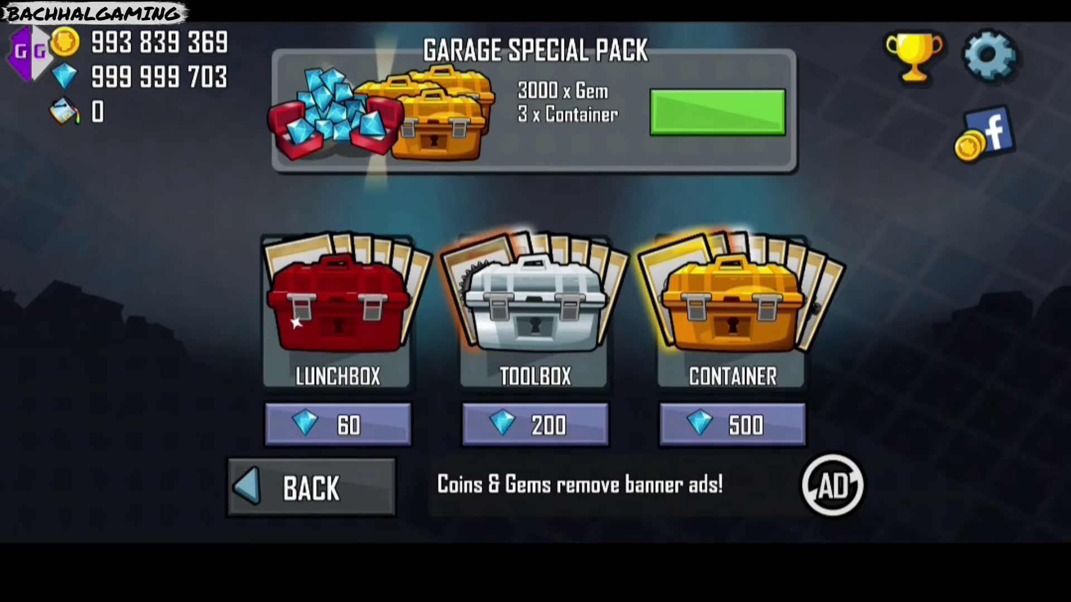
{"action": "left_click", "coordinate": [534, 432]}
{"action": "left_click", "coordinate": [547, 411]}
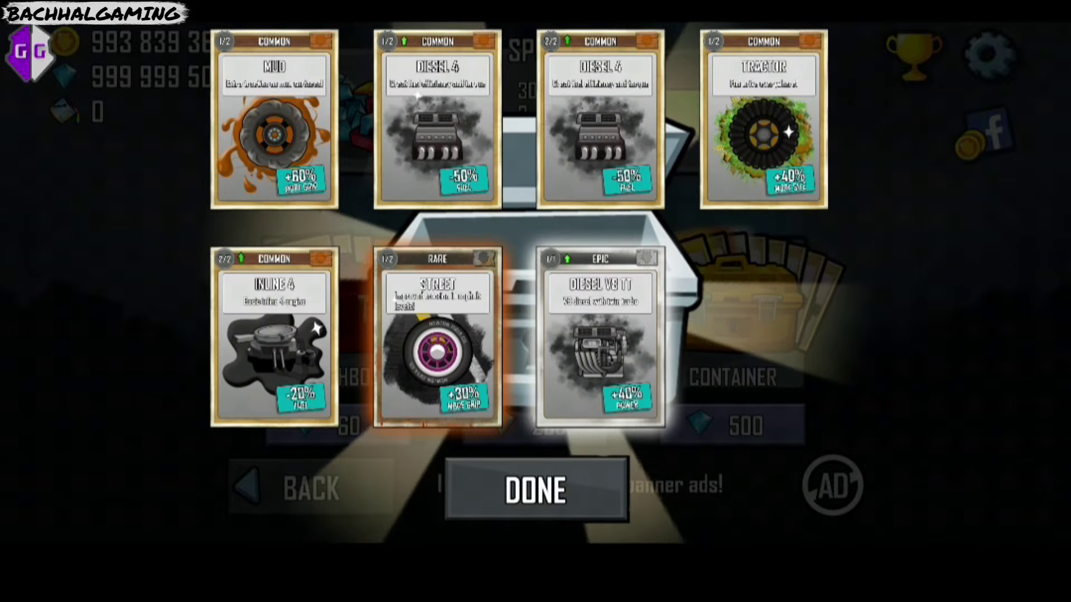
{"action": "left_click", "coordinate": [530, 487]}
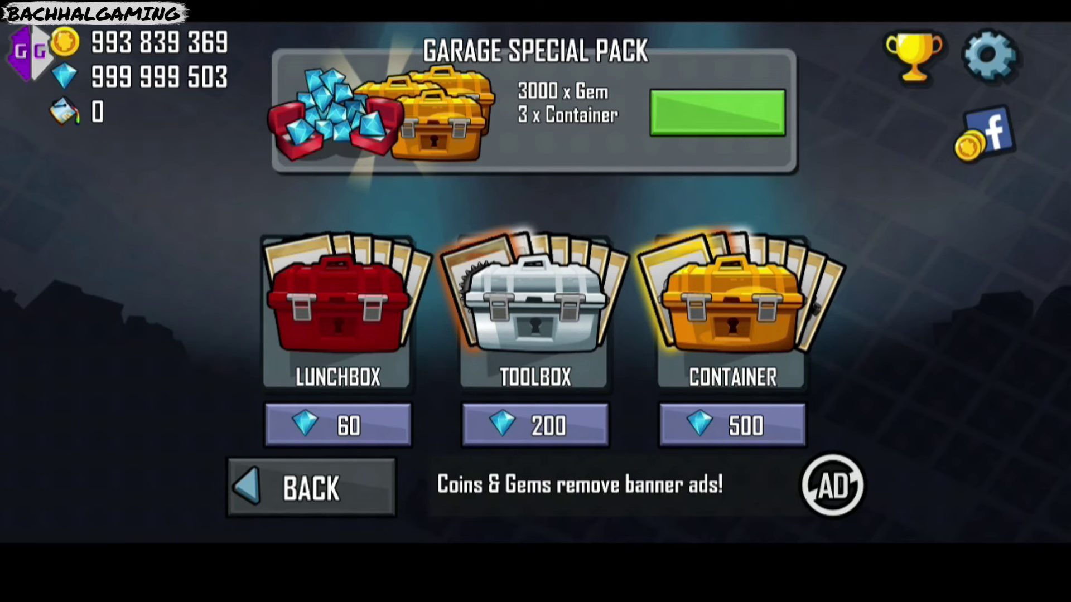
- Buy and open a Container chest for 500 gems, then leave for the stage picker
{"action": "left_click", "coordinate": [535, 411]}
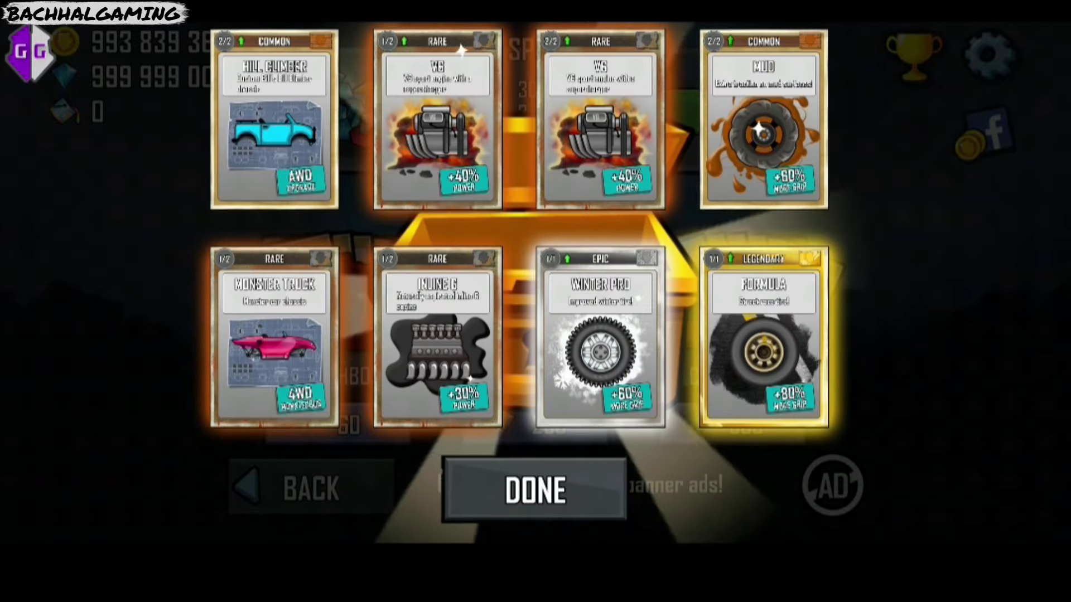
{"action": "left_click", "coordinate": [534, 490]}
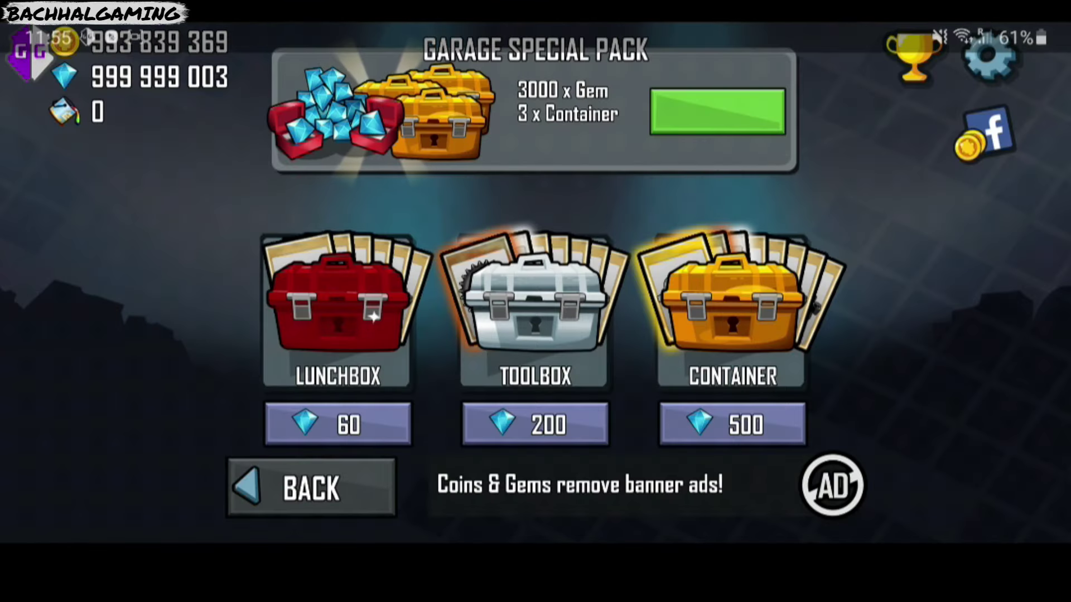
{"action": "key", "text": "Escape"}
{"action": "scroll", "coordinate": [535, 223], "scroll_direction": "right", "scroll_amount": 1}
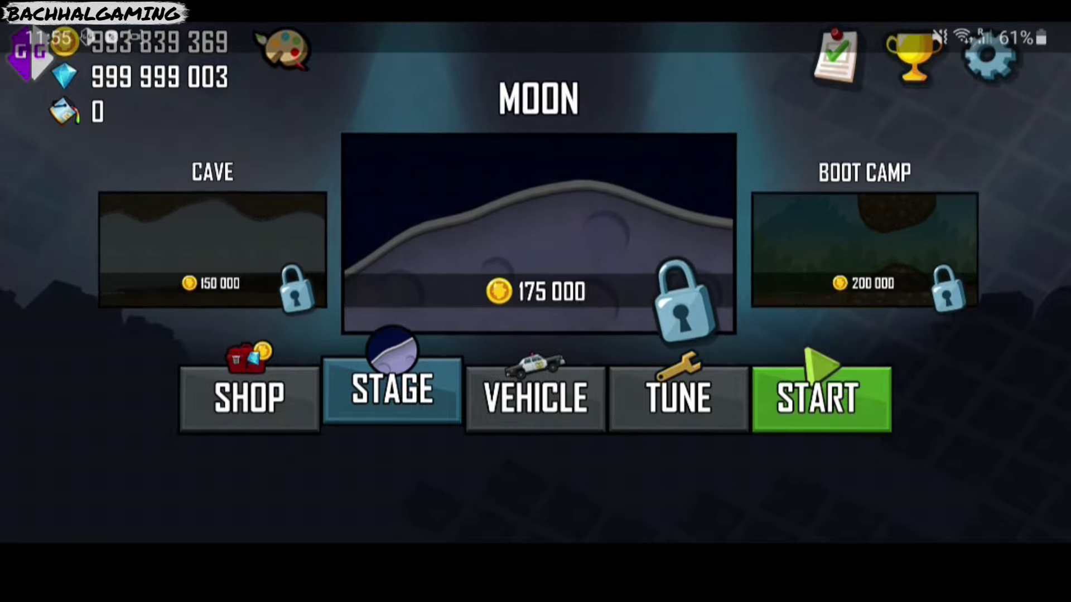